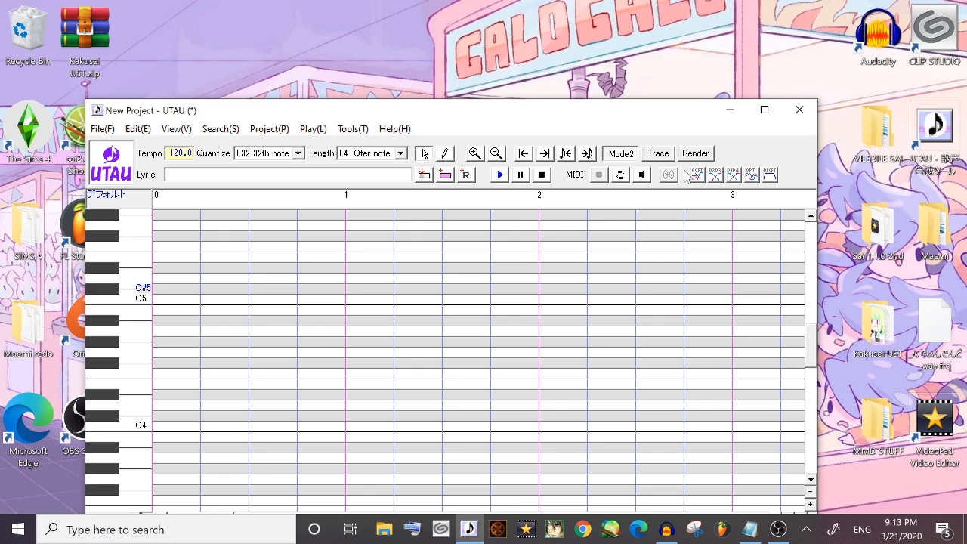
Switch to Audacity in a maximized window and bring up CV reclist easy!.txt in Notepad over it
{"action": "left_click_drag", "start_coordinate": [550, 117], "coordinate": [507, 63]}
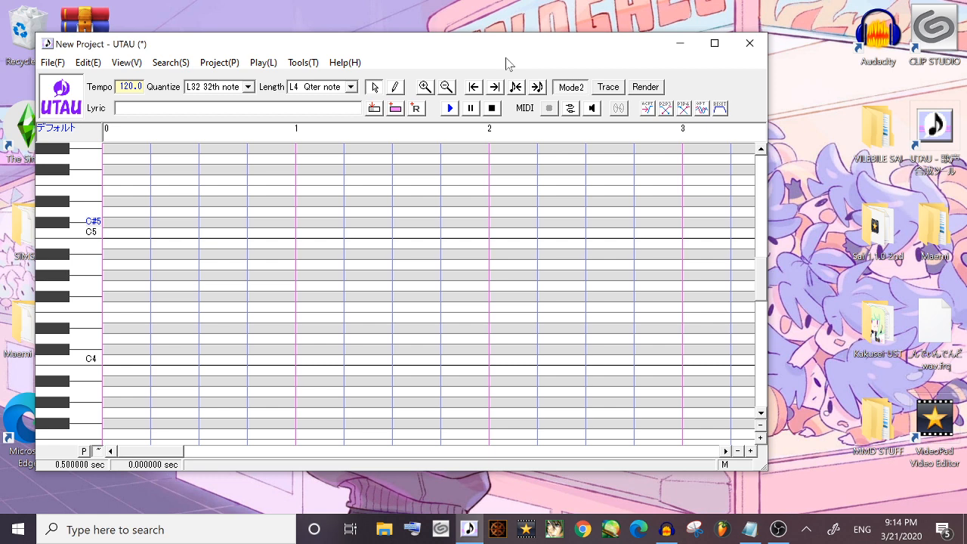
{"action": "left_click", "coordinate": [666, 529]}
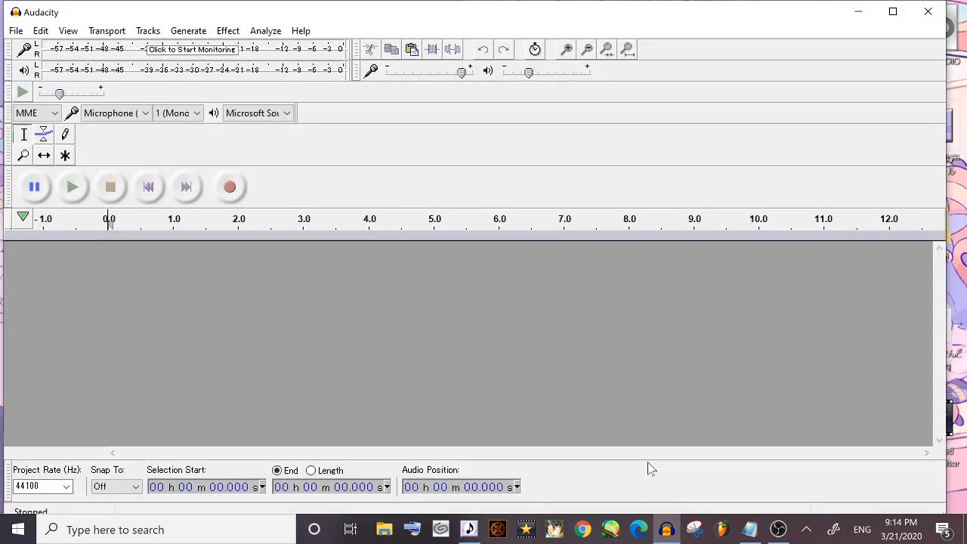
{"action": "left_click", "coordinate": [893, 11]}
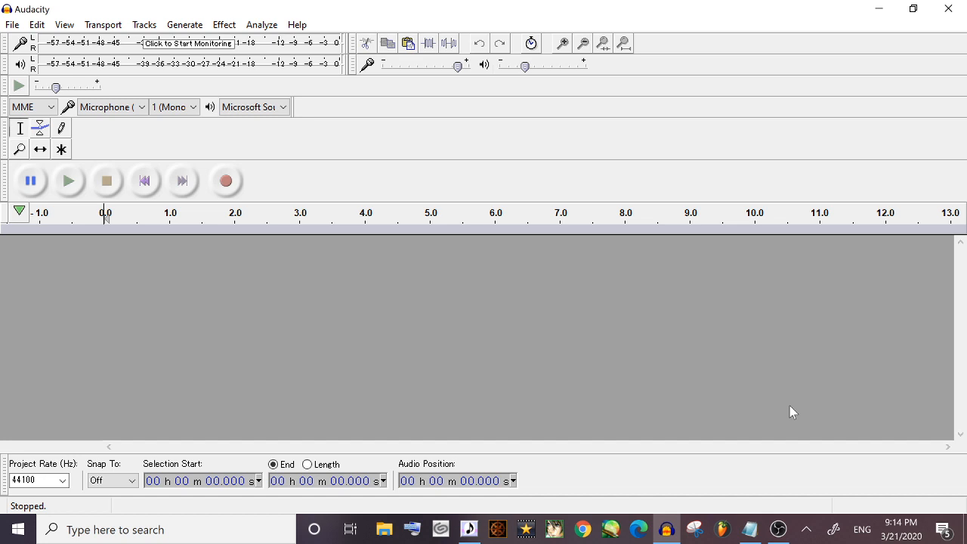
{"action": "left_click", "coordinate": [751, 534]}
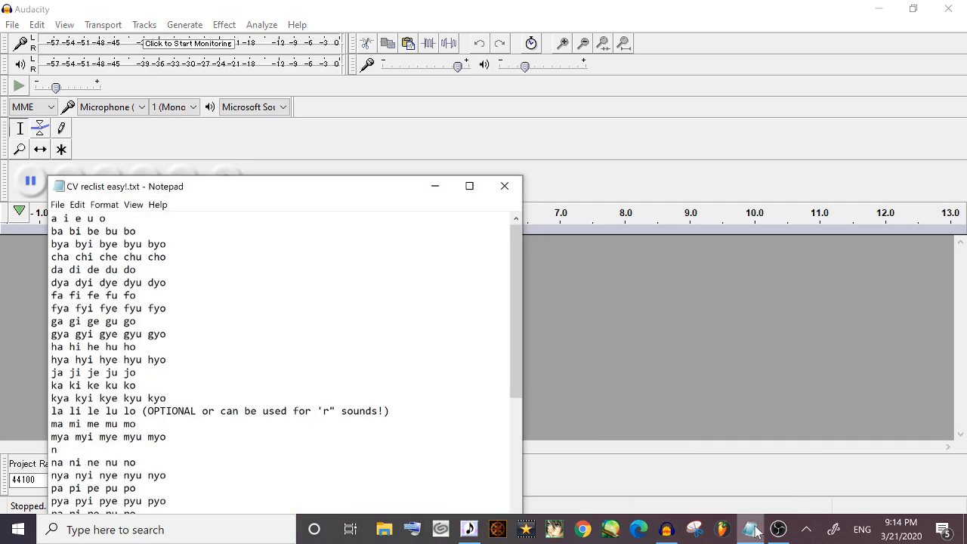
{"action": "left_click_drag", "start_coordinate": [277, 190], "coordinate": [625, 72]}
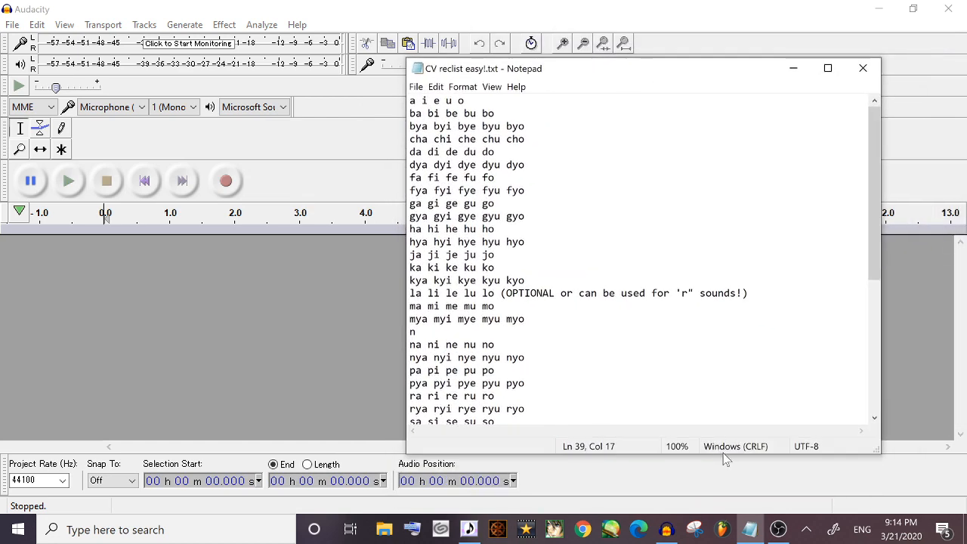
Choose the last microphone offered as the recording device
{"action": "left_click", "coordinate": [113, 107]}
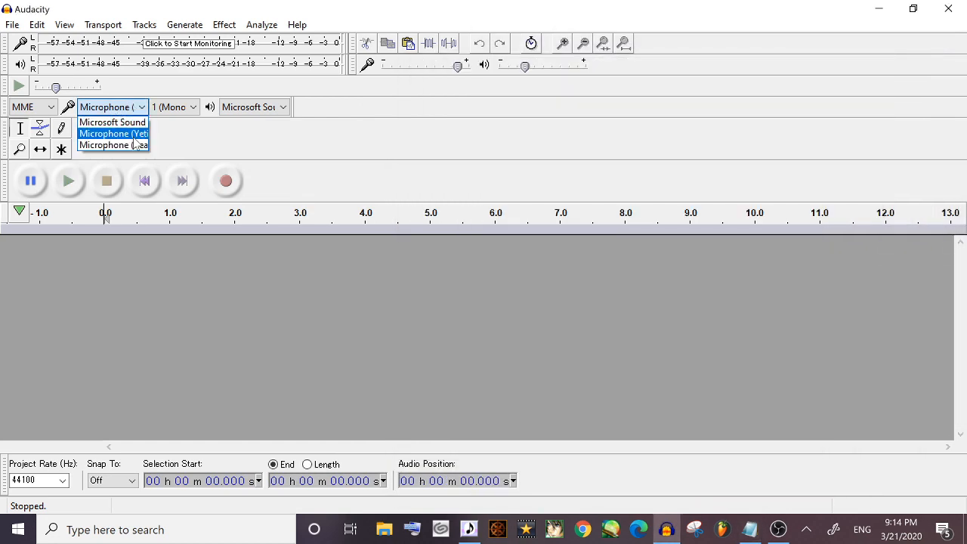
{"action": "left_click", "coordinate": [147, 143]}
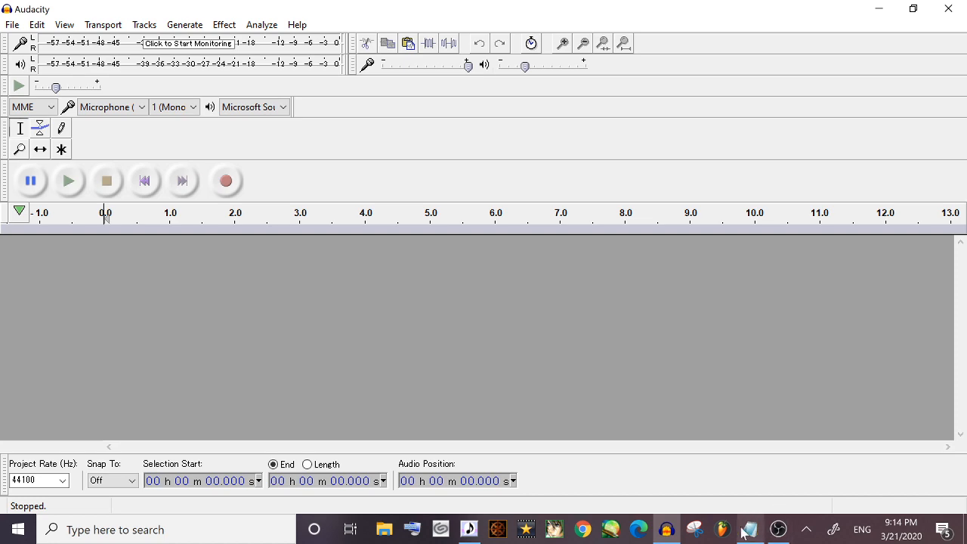
Bring the CV reclist back up and fit its window to full height beside the recording controls
{"action": "left_click", "coordinate": [750, 529]}
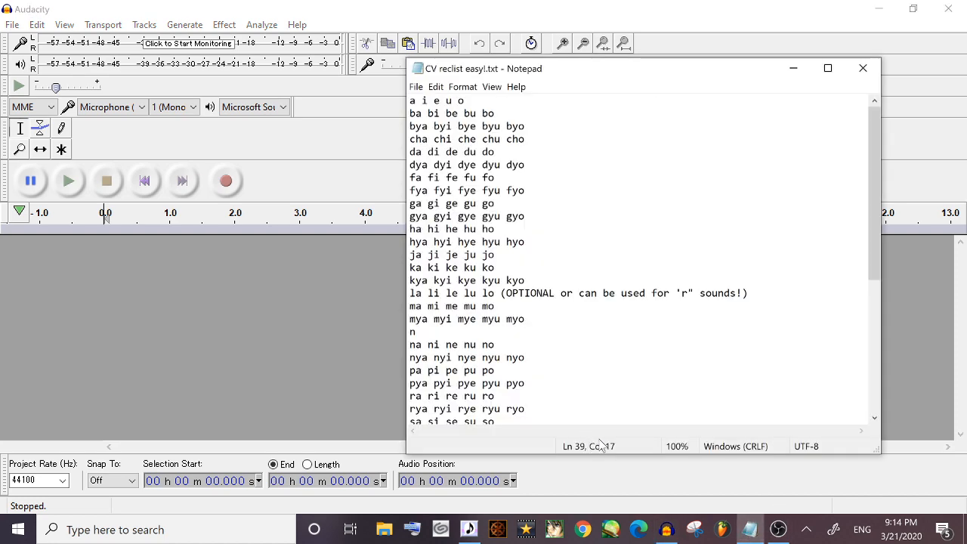
{"action": "left_click_drag", "start_coordinate": [609, 73], "coordinate": [695, 70]}
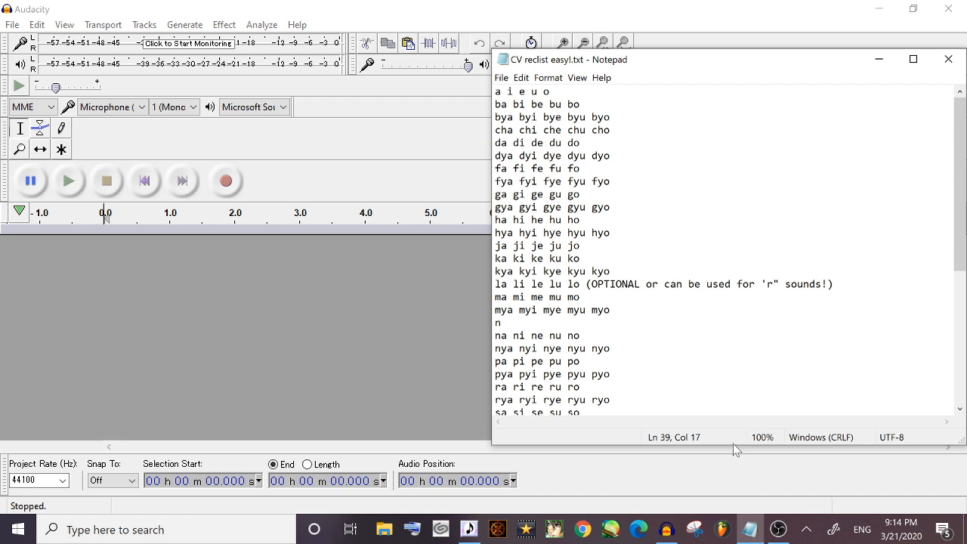
{"action": "left_click_drag", "start_coordinate": [737, 441], "coordinate": [748, 514]}
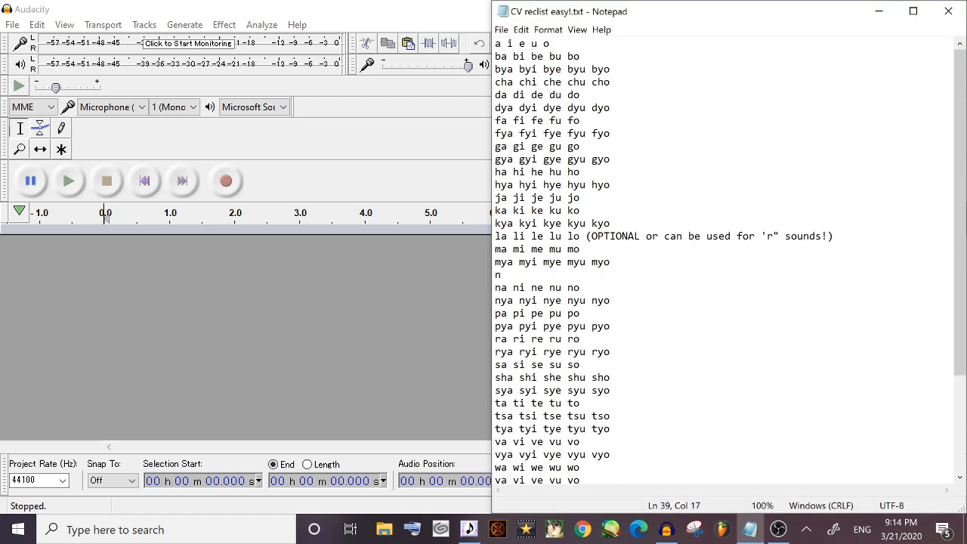
{"action": "left_click_drag", "start_coordinate": [955, 241], "coordinate": [943, 100]}
{"action": "left_click_drag", "start_coordinate": [963, 212], "coordinate": [956, 132]}
{"action": "left_click_drag", "start_coordinate": [959, 213], "coordinate": [962, 189]}
Switch to UTAU, enlarge its window and open main.ust from the cv folder inside catfood ust (1) in Downloads
{"action": "left_click", "coordinate": [468, 529]}
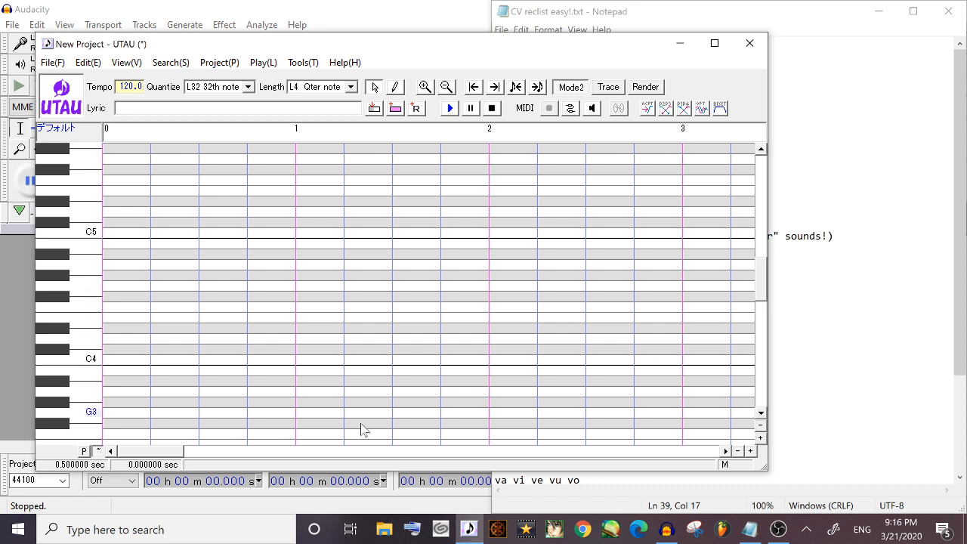
{"action": "left_click_drag", "start_coordinate": [766, 468], "coordinate": [859, 535]}
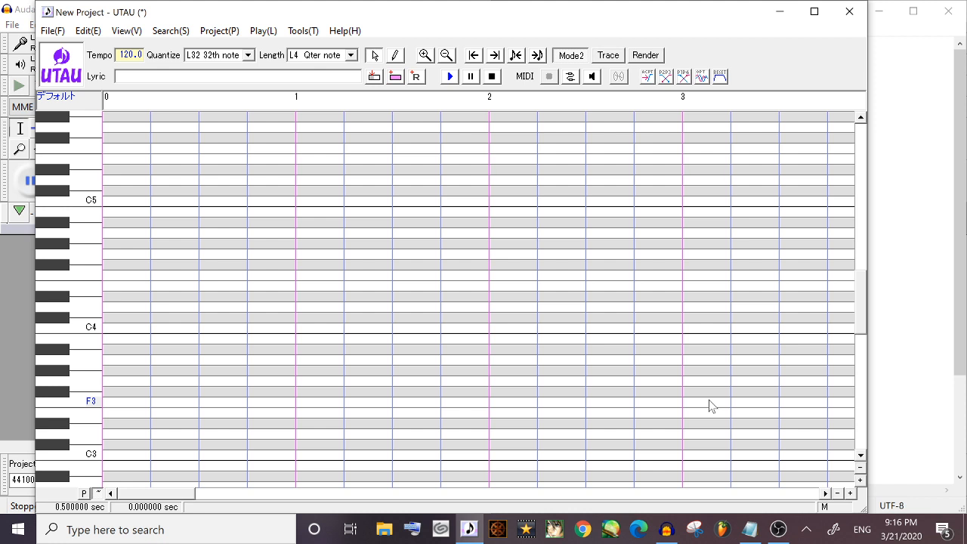
{"action": "left_click", "coordinate": [55, 31]}
{"action": "left_click", "coordinate": [79, 65]}
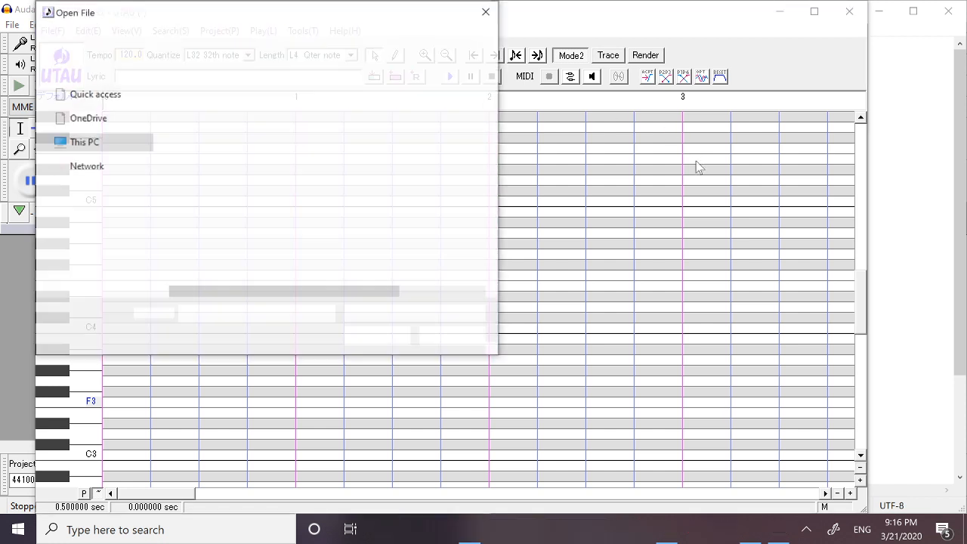
{"action": "left_click", "coordinate": [106, 204]}
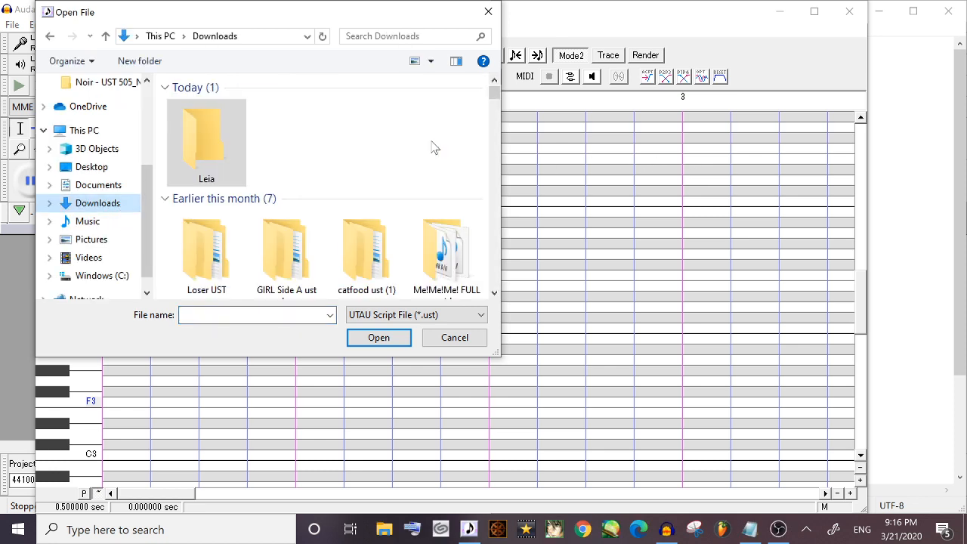
{"action": "left_click_drag", "start_coordinate": [494, 95], "coordinate": [497, 106]}
{"action": "double_click", "coordinate": [367, 124]}
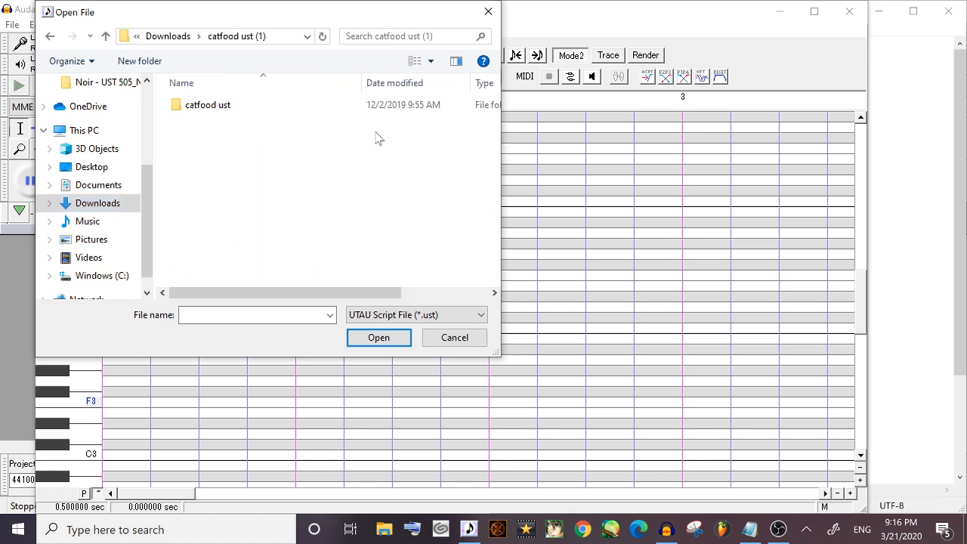
{"action": "double_click", "coordinate": [388, 111]}
{"action": "double_click", "coordinate": [391, 106]}
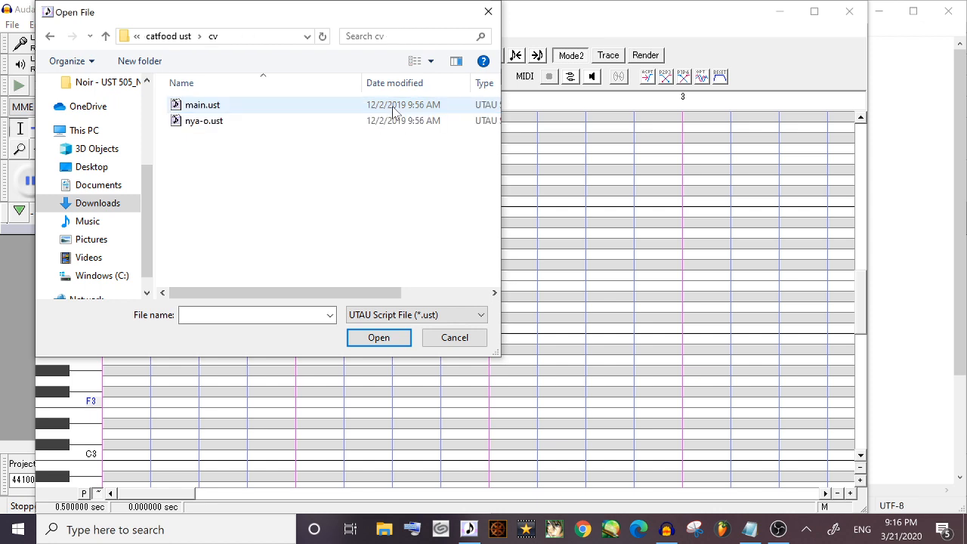
{"action": "left_click", "coordinate": [404, 108]}
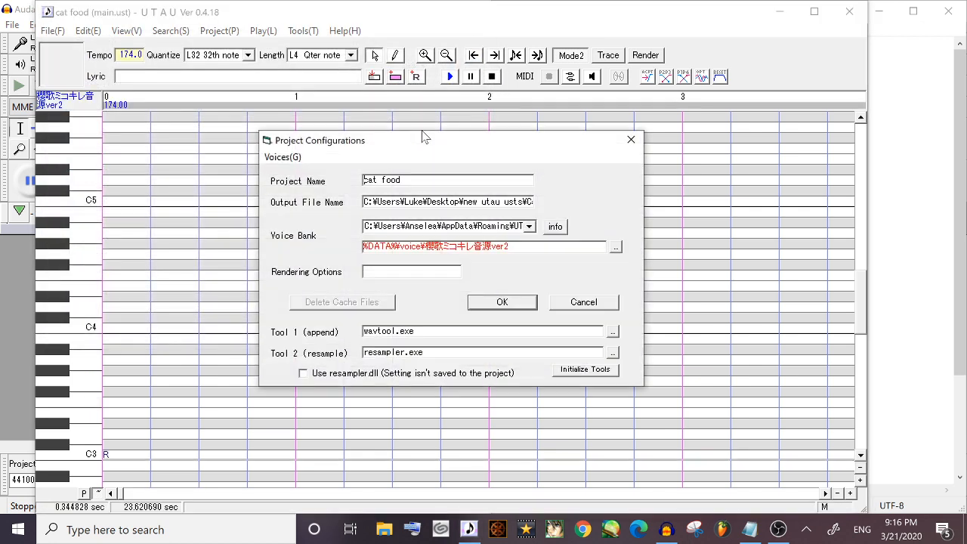
Set the project's voice bank to Etsuko Nekome and confirm the project configuration
{"action": "left_click", "coordinate": [529, 225]}
{"action": "left_click", "coordinate": [533, 284]}
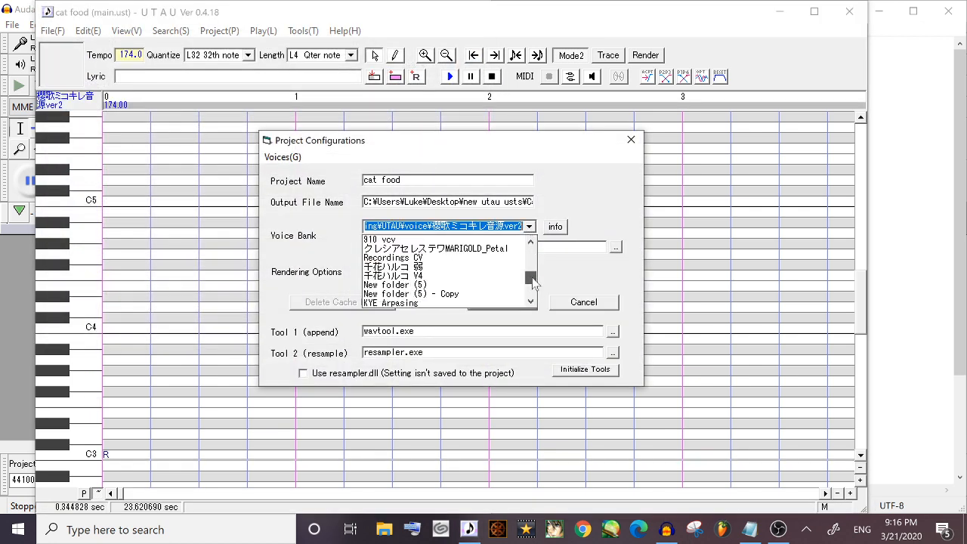
{"action": "scroll", "coordinate": [533, 285], "scroll_direction": "down", "scroll_amount": 3}
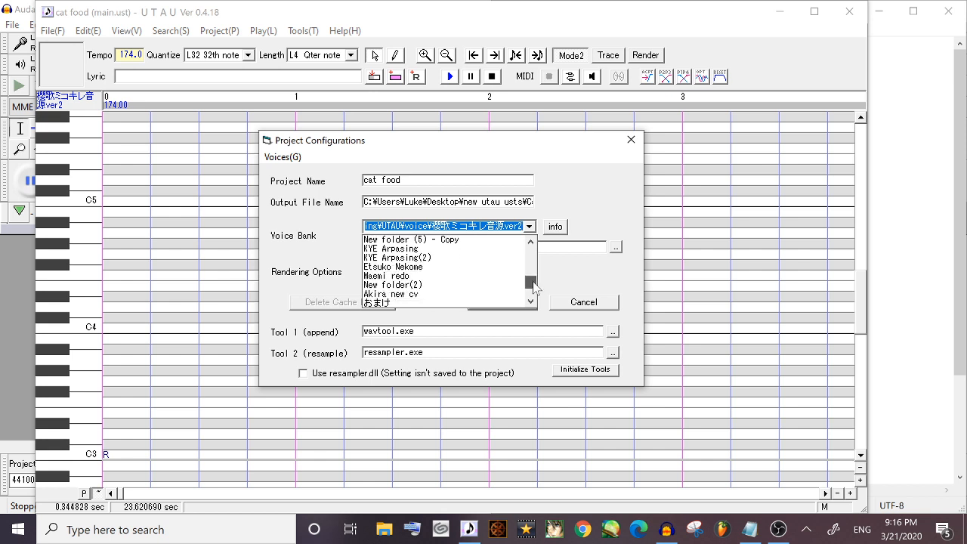
{"action": "left_click", "coordinate": [491, 275]}
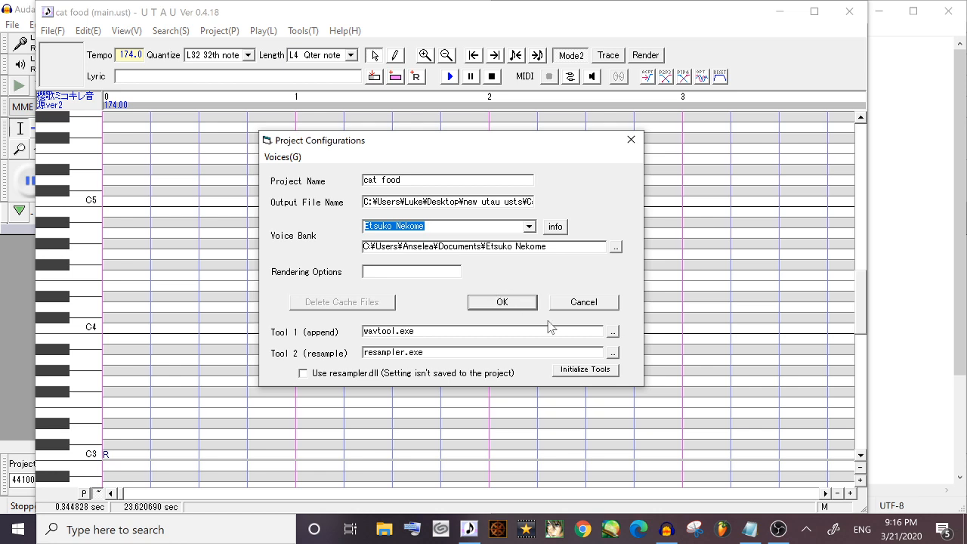
{"action": "key", "text": "Return"}
{"action": "left_click", "coordinate": [459, 340]}
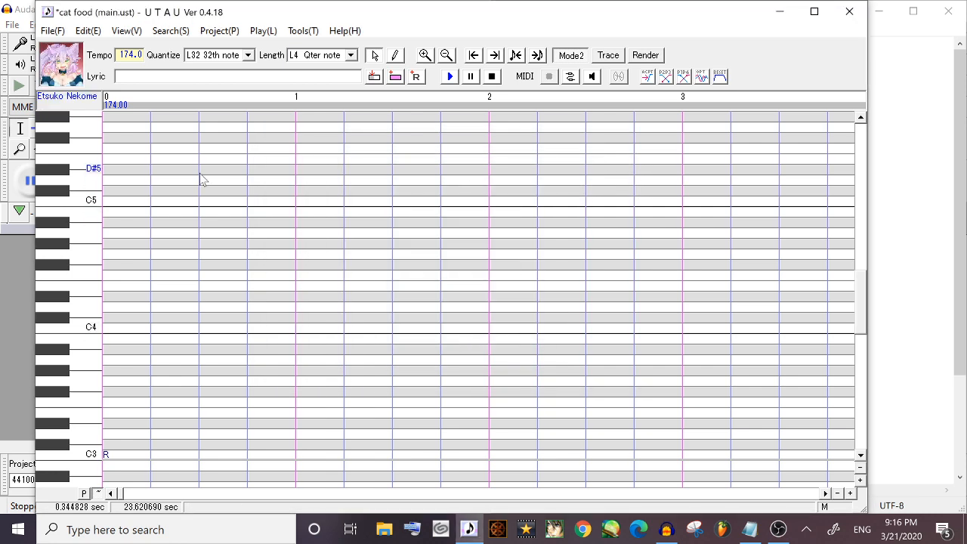
View the properties of the loaded voice bank and close them
{"action": "left_click", "coordinate": [78, 83]}
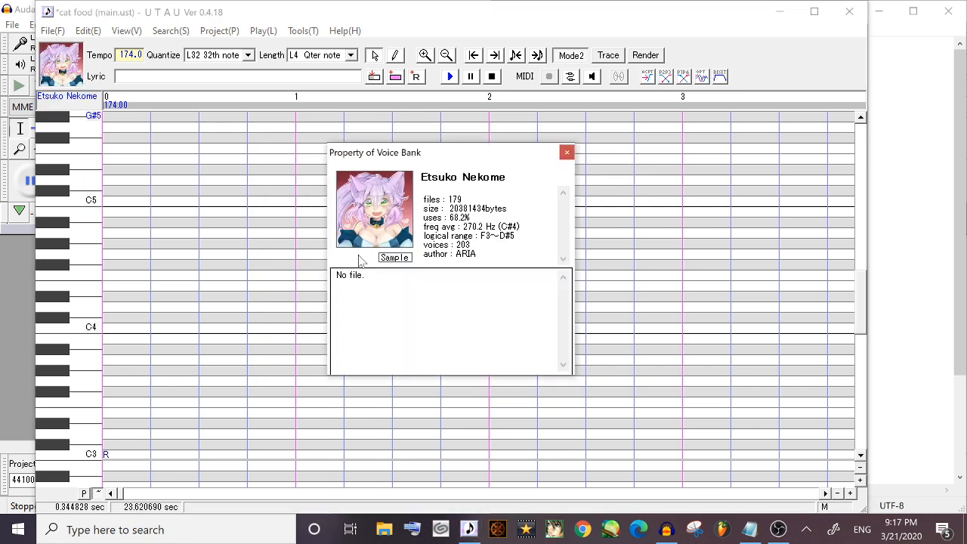
{"action": "left_click", "coordinate": [567, 154]}
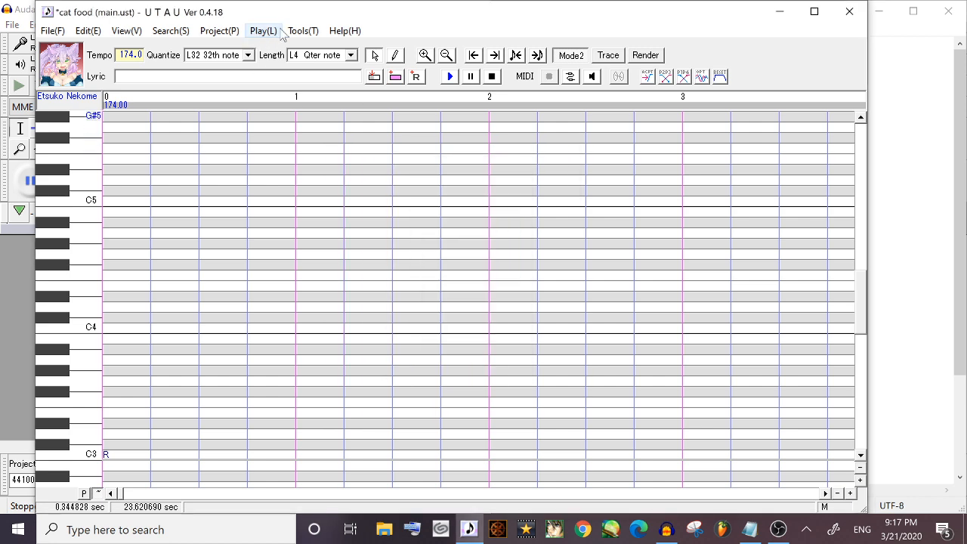
{"action": "left_click", "coordinate": [344, 31]}
{"action": "left_click", "coordinate": [362, 48]}
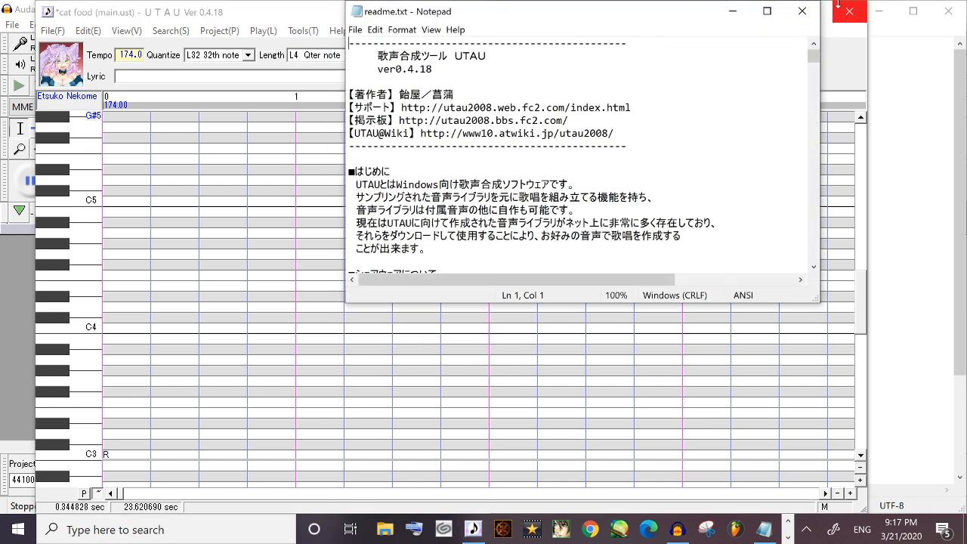
{"action": "left_click", "coordinate": [829, 11]}
Examine the sample entries and timing values in the voice bank's Voice Configurations, and close the dialog
{"action": "left_click", "coordinate": [303, 30]}
{"action": "left_click", "coordinate": [355, 46]}
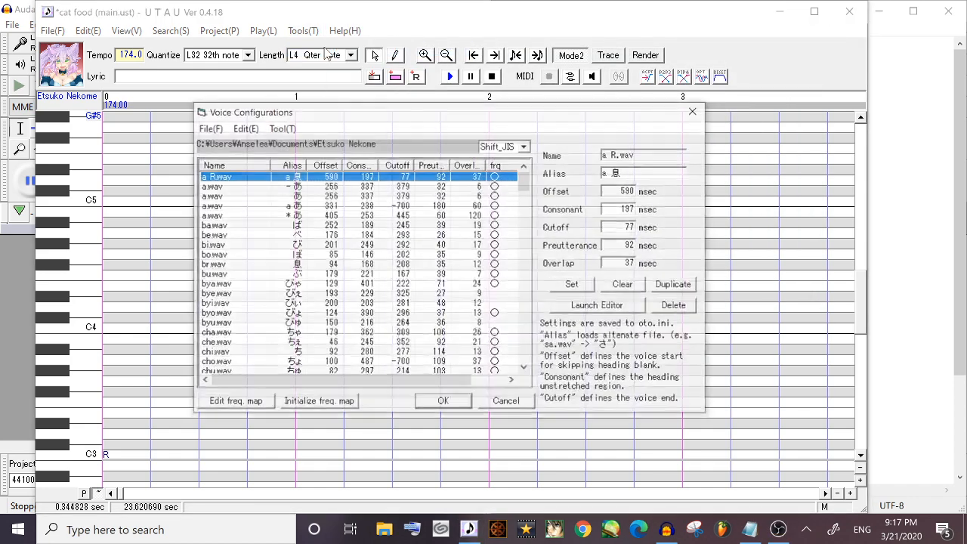
{"action": "left_click_drag", "start_coordinate": [527, 182], "coordinate": [551, 128]}
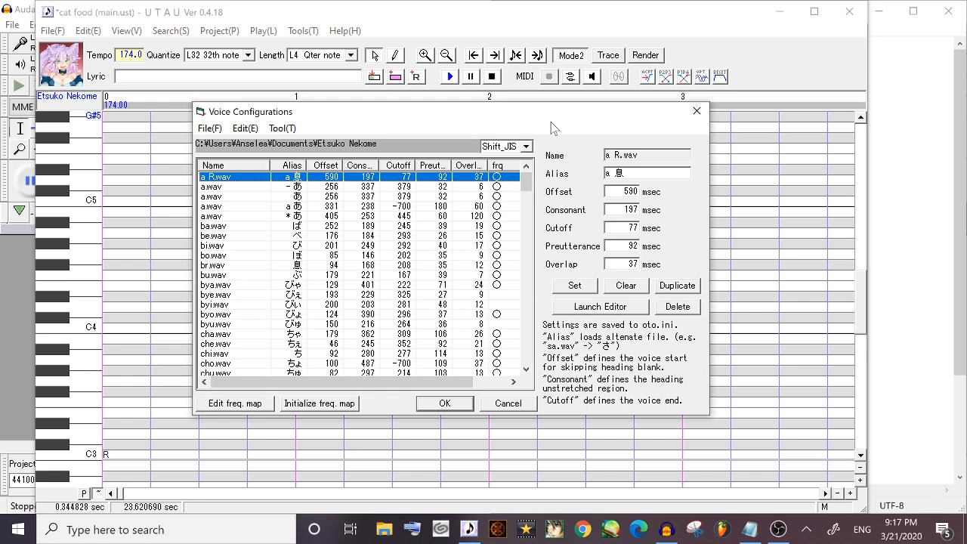
{"action": "left_click", "coordinate": [697, 111]}
Select the phrase of notes between measures 50 and 52, raise the system volume to 24 and play the phrase
{"action": "left_click_drag", "start_coordinate": [865, 305], "coordinate": [867, 363]}
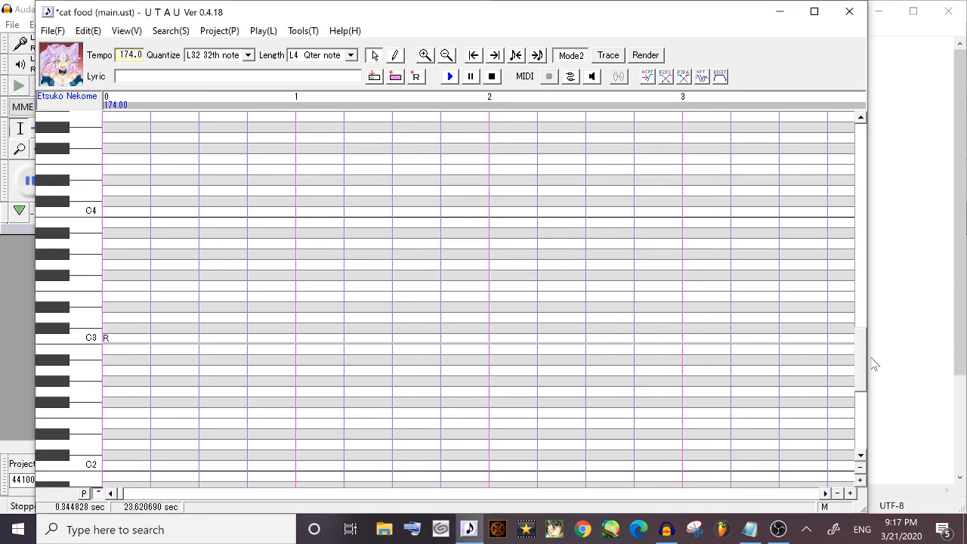
{"action": "left_click_drag", "start_coordinate": [125, 495], "coordinate": [295, 493]}
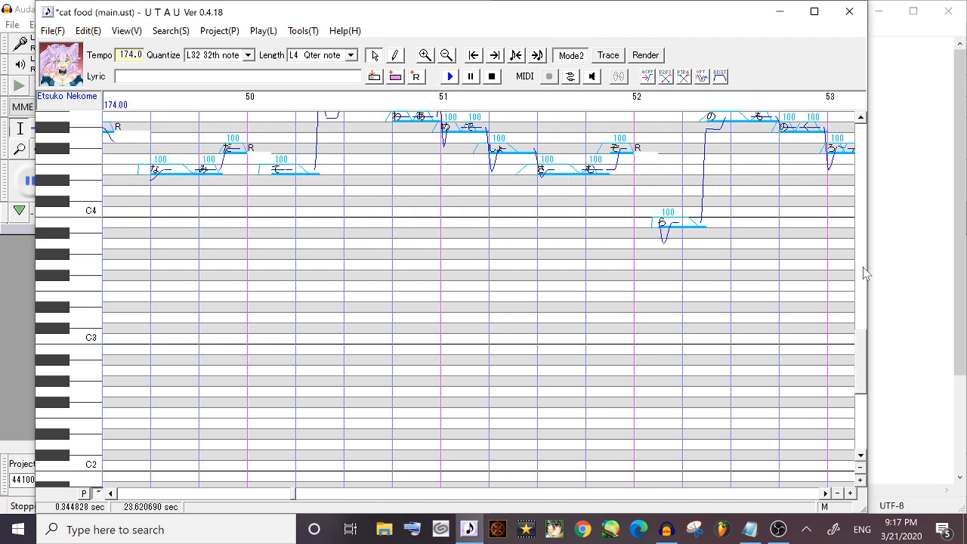
{"action": "left_click_drag", "start_coordinate": [859, 366], "coordinate": [860, 292]}
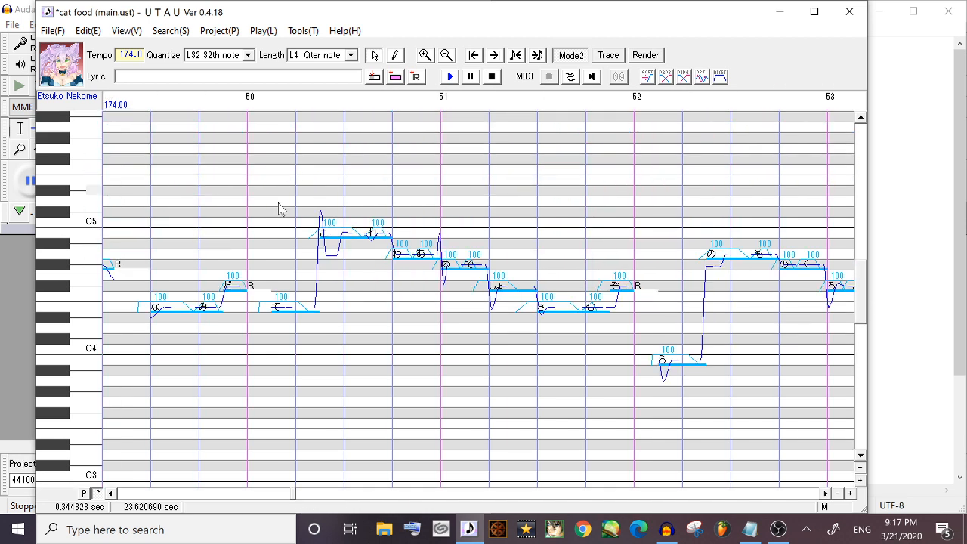
{"action": "left_click_drag", "start_coordinate": [276, 242], "coordinate": [626, 202]}
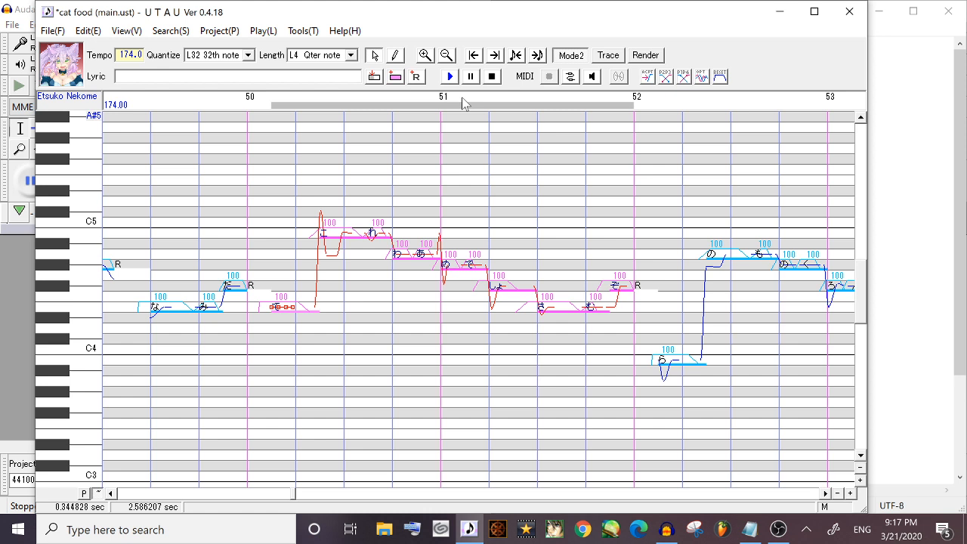
{"action": "key", "text": "XF86AudioRaiseVolume"}
{"action": "key", "text": "XF86AudioRaiseVolume"}
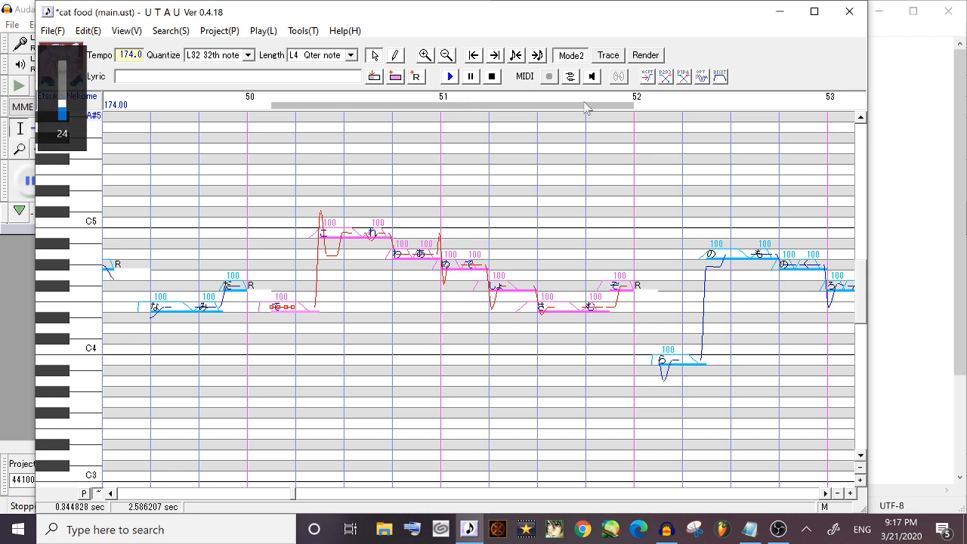
{"action": "left_click", "coordinate": [450, 78]}
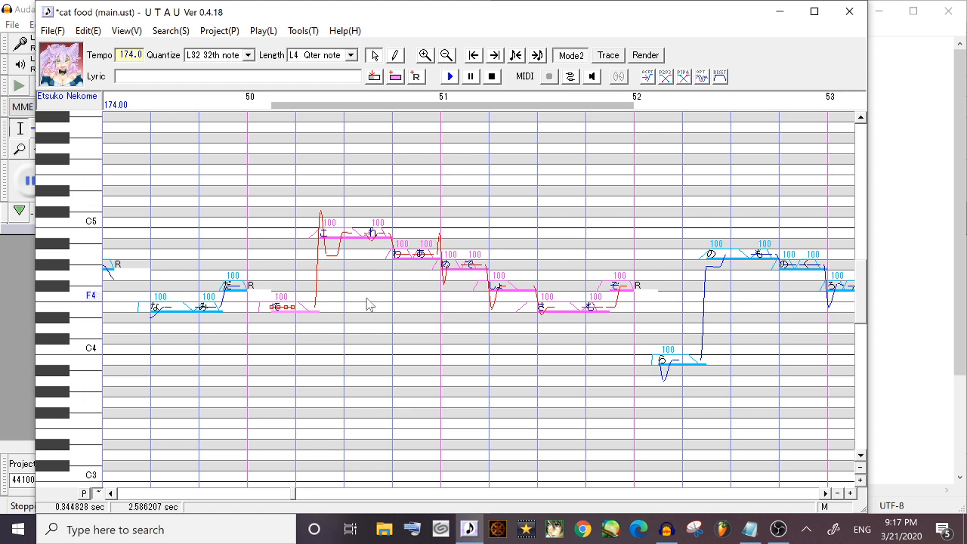
Switch from UTAU back to the CV reclist and mark the first syllable, "a"
{"action": "left_click", "coordinate": [779, 11]}
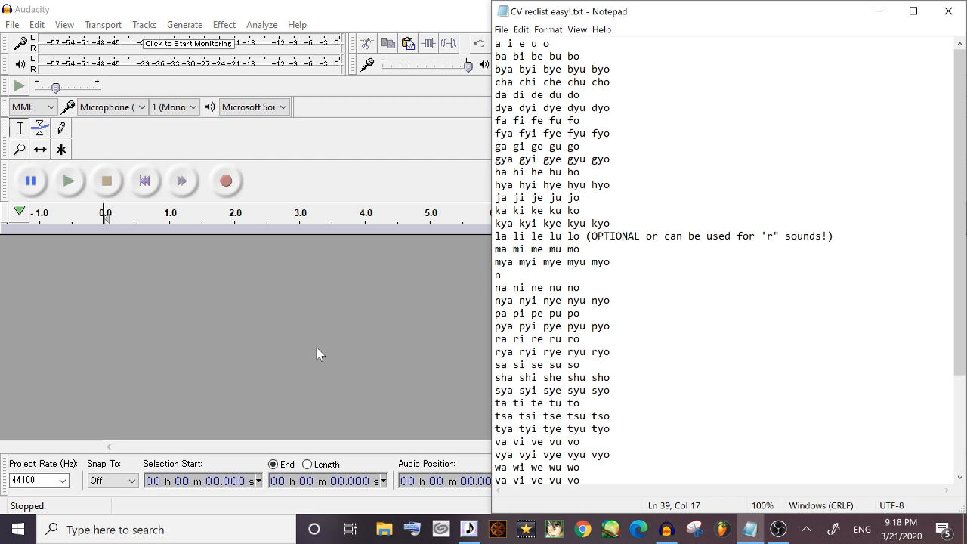
{"action": "left_click_drag", "start_coordinate": [513, 44], "coordinate": [676, 262]}
{"action": "left_click", "coordinate": [658, 95]}
{"action": "left_click_drag", "start_coordinate": [513, 44], "coordinate": [495, 43]}
{"action": "left_click", "coordinate": [501, 44]}
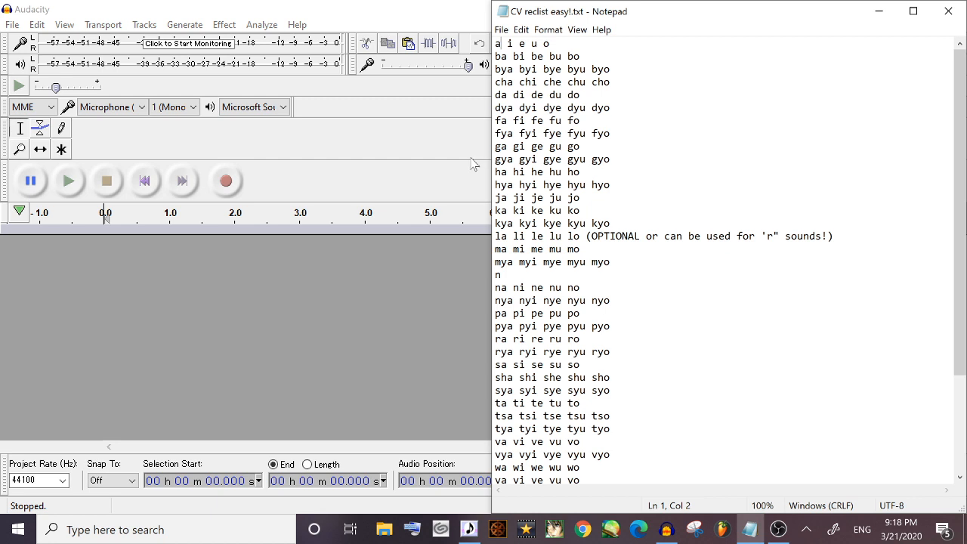
Record the syllable "a" in Audacity as a clip about 2.8 seconds long, and select its sounding part
{"action": "left_click", "coordinate": [227, 182]}
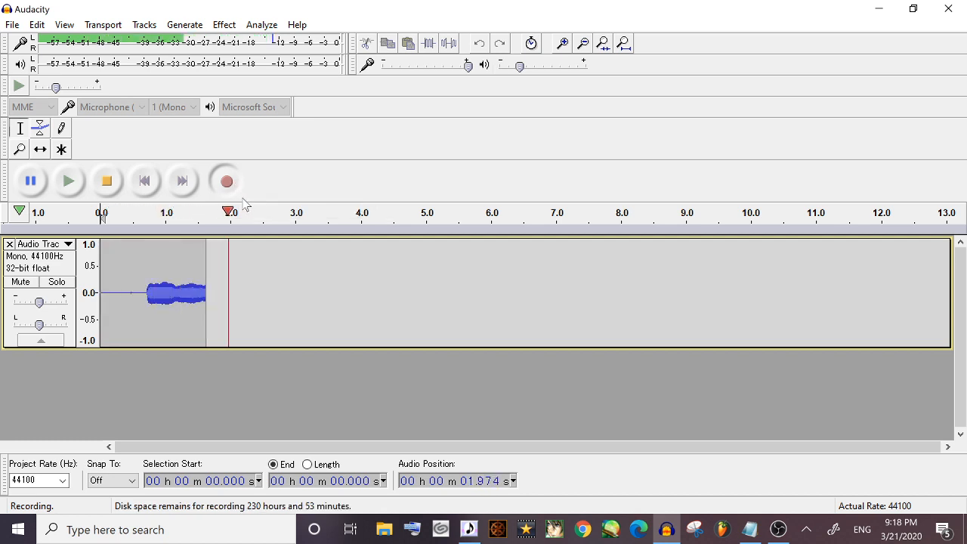
{"action": "left_click", "coordinate": [107, 181]}
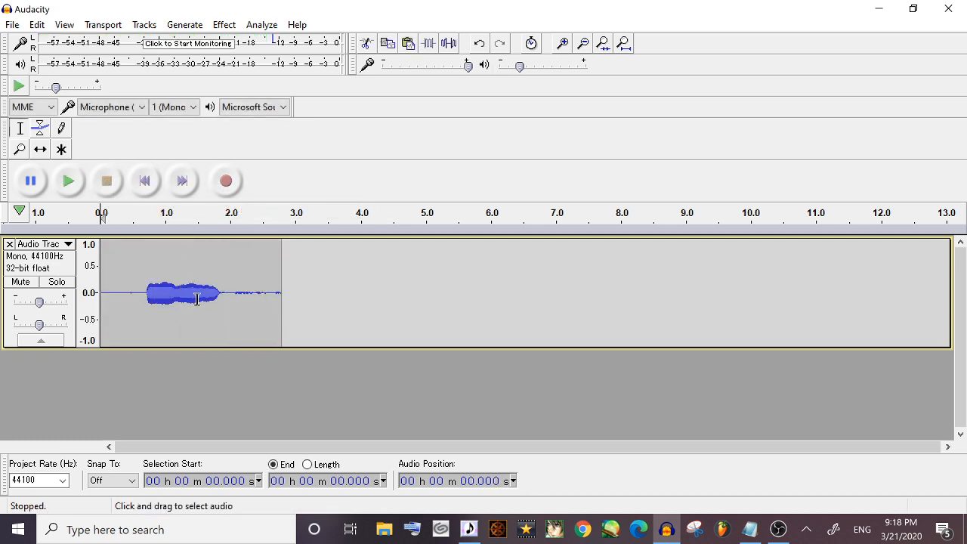
{"action": "left_click_drag", "start_coordinate": [126, 285], "coordinate": [234, 295]}
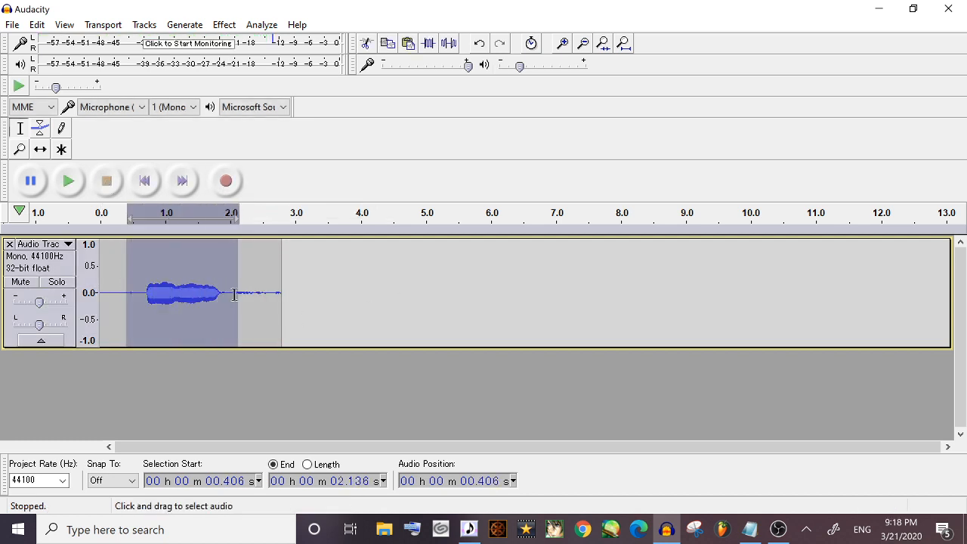
Restore the Audacity window to a smaller size, check the "a" entry in the reclist, and select the silence before the recorded syllable
{"action": "left_click", "coordinate": [913, 15]}
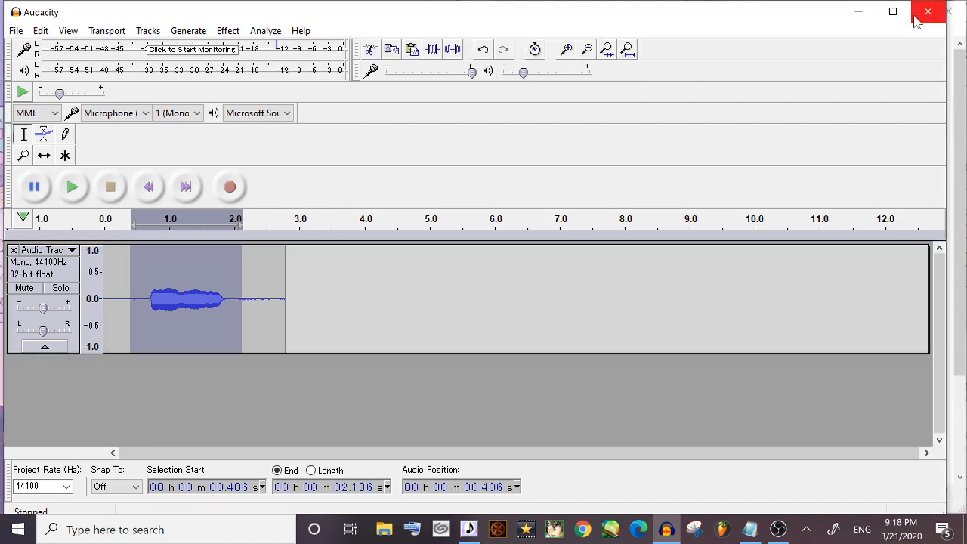
{"action": "left_click_drag", "start_coordinate": [612, 23], "coordinate": [626, 100]}
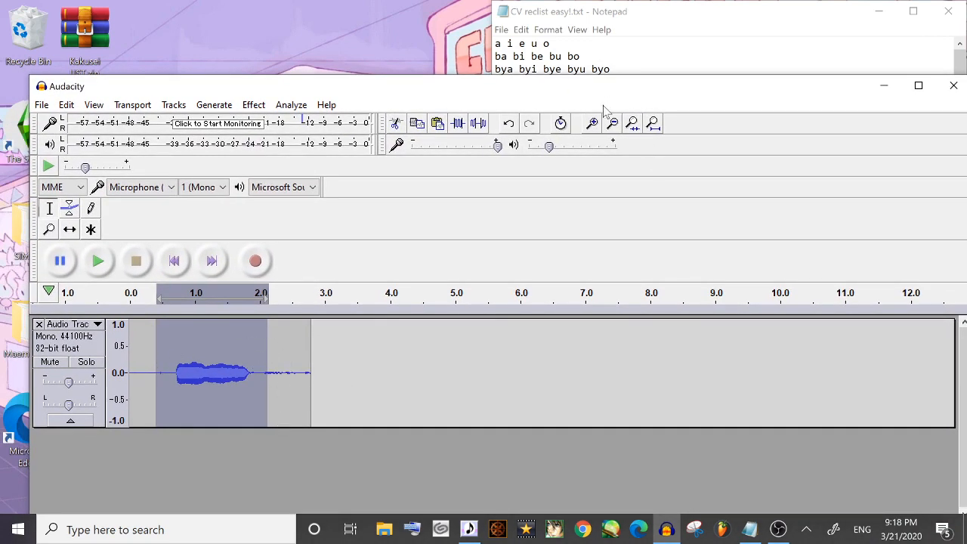
{"action": "left_click_drag", "start_coordinate": [574, 85], "coordinate": [559, 206]}
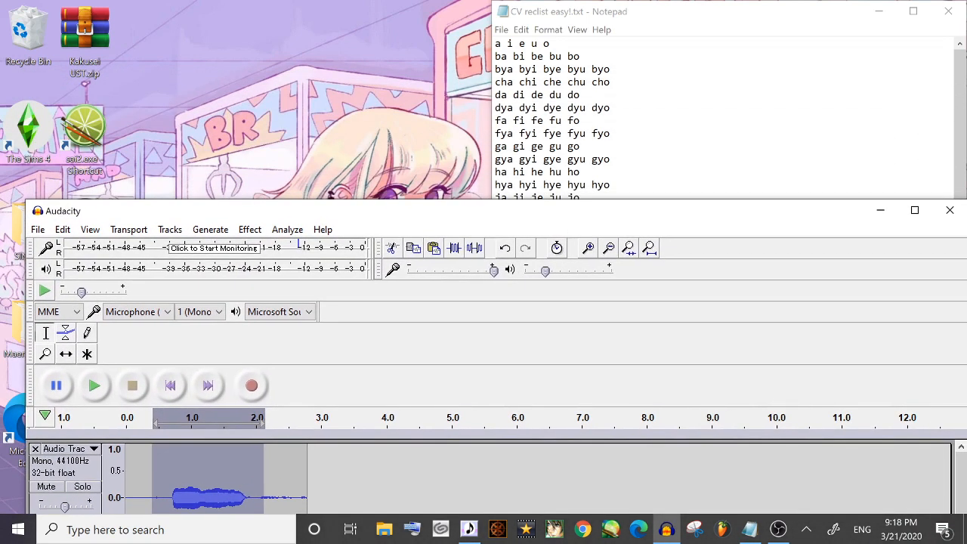
{"action": "mouse_move", "coordinate": [496, 44]}
{"action": "left_mouse_down"}
{"action": "mouse_move", "coordinate": [621, 185]}
{"action": "mouse_move", "coordinate": [631, 442]}
{"action": "mouse_move", "coordinate": [631, 340]}
{"action": "mouse_move", "coordinate": [532, 44]}
{"action": "mouse_move", "coordinate": [507, 44]}
{"action": "left_mouse_up"}
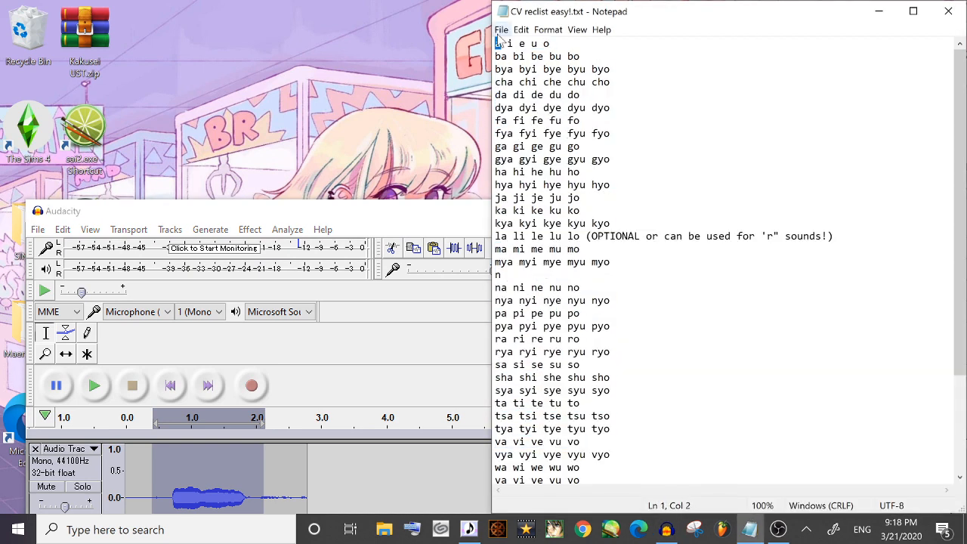
{"action": "left_click_drag", "start_coordinate": [399, 217], "coordinate": [411, 31]}
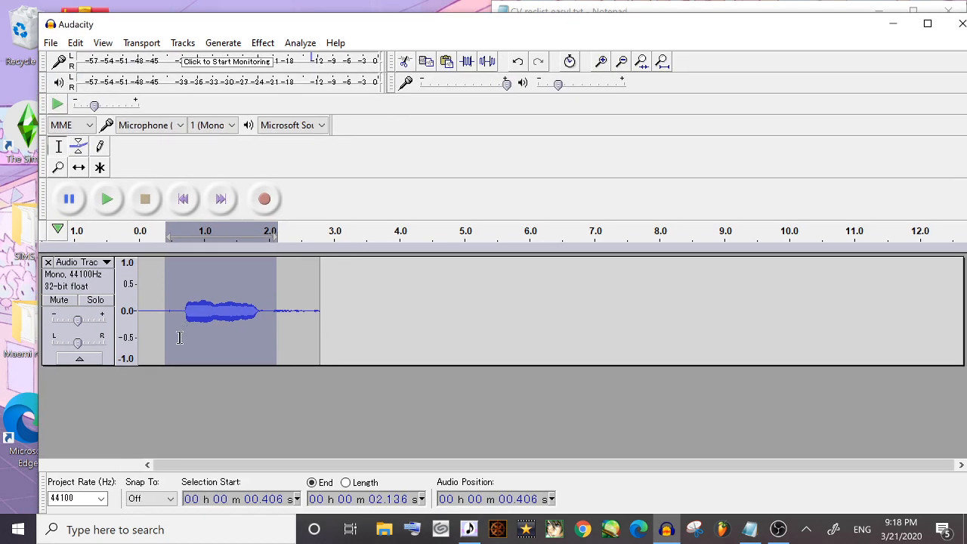
{"action": "left_click_drag", "start_coordinate": [182, 331], "coordinate": [178, 311]}
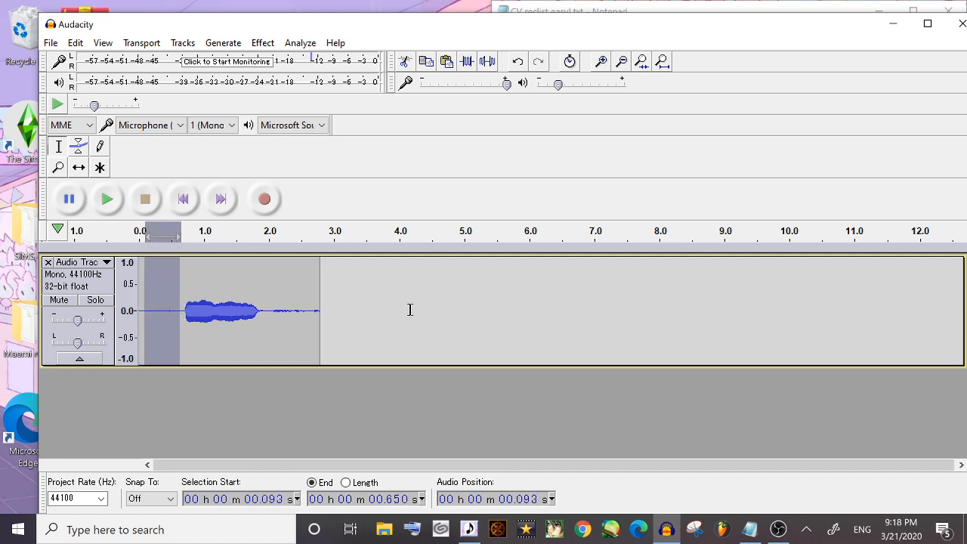
Open the Voice Configurations in UTAU, bring up the frequency map initialization for te.wav and cancel it
{"action": "left_click", "coordinate": [466, 529]}
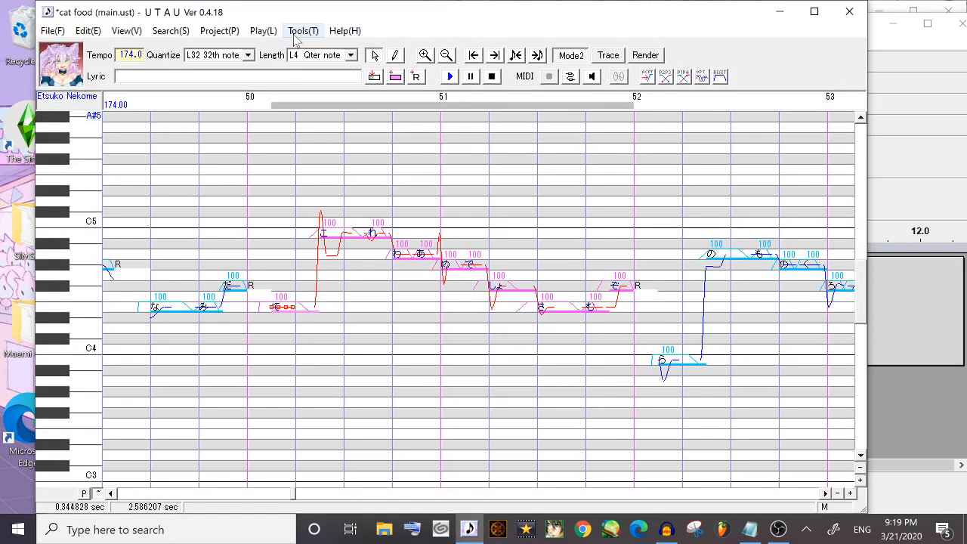
{"action": "left_click", "coordinate": [299, 32]}
{"action": "left_click", "coordinate": [349, 47]}
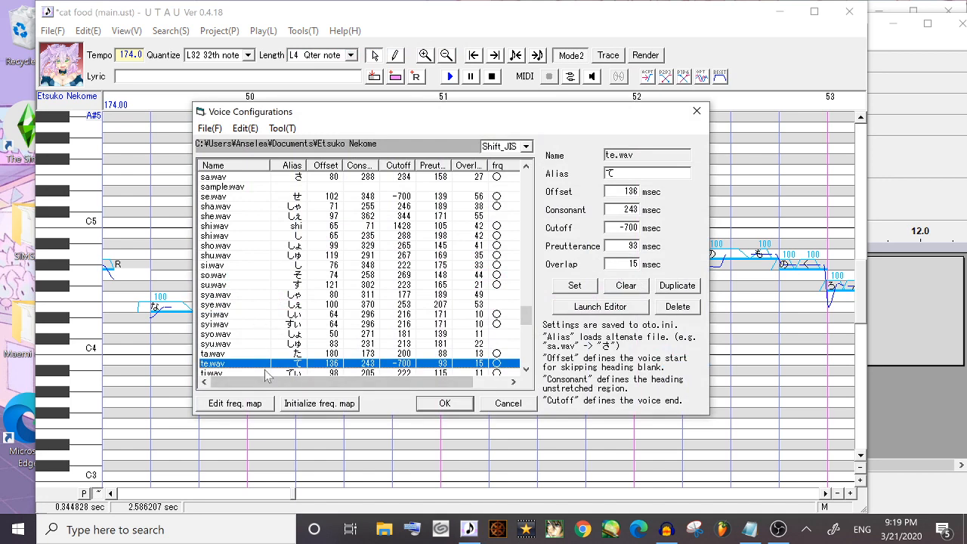
{"action": "left_click", "coordinate": [342, 403]}
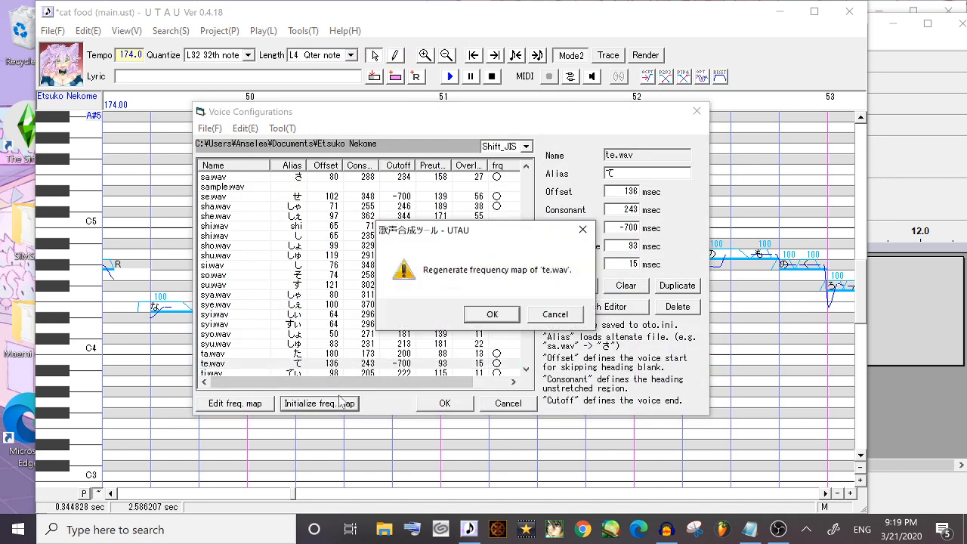
{"action": "left_click", "coordinate": [571, 317]}
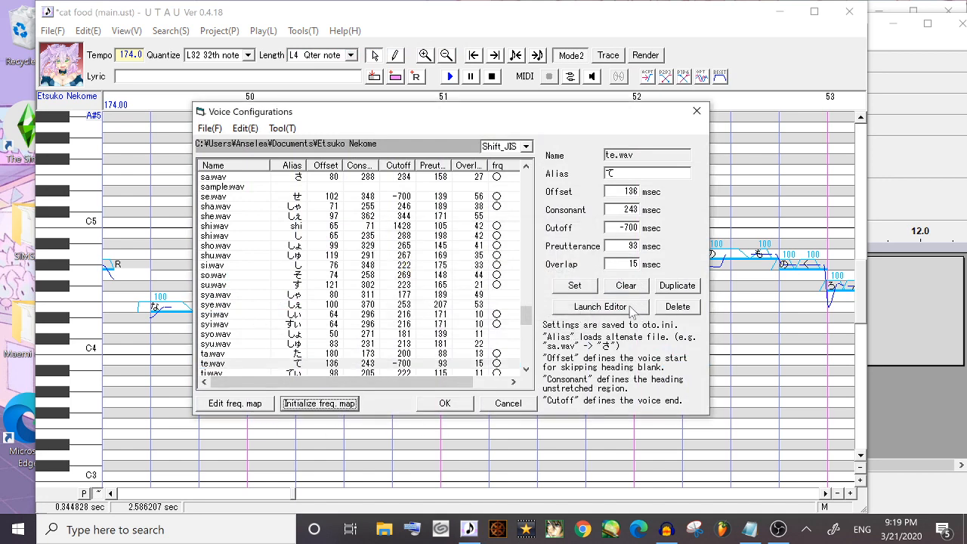
Examine the waveform and timing markers of te.wav in the voice editor, close both dialogs and return to Audacity
{"action": "left_click", "coordinate": [599, 307]}
{"action": "left_click_drag", "start_coordinate": [488, 283], "coordinate": [487, 120]}
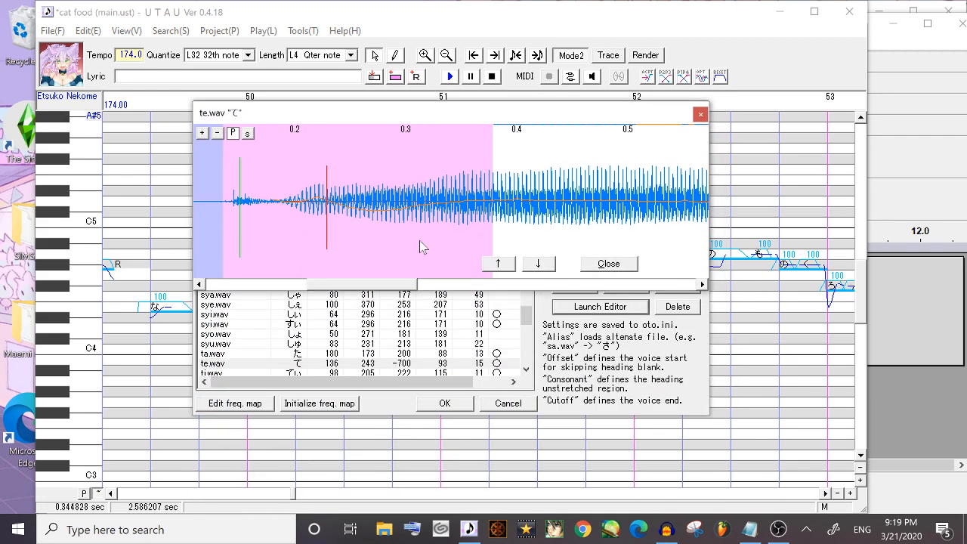
{"action": "mouse_move", "coordinate": [313, 283]}
{"action": "left_mouse_down"}
{"action": "mouse_move", "coordinate": [303, 282]}
{"action": "mouse_move", "coordinate": [314, 283]}
{"action": "left_mouse_up"}
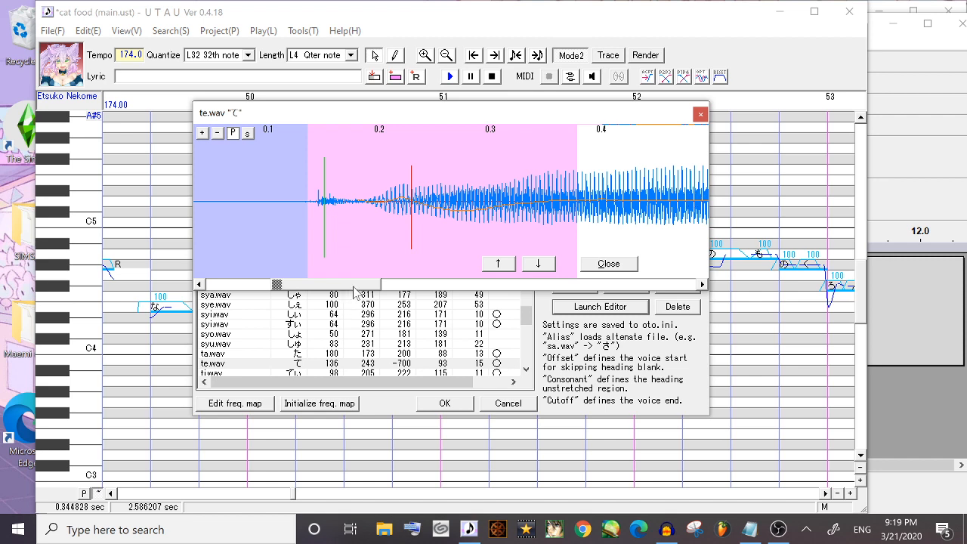
{"action": "left_click_drag", "start_coordinate": [354, 285], "coordinate": [354, 253]}
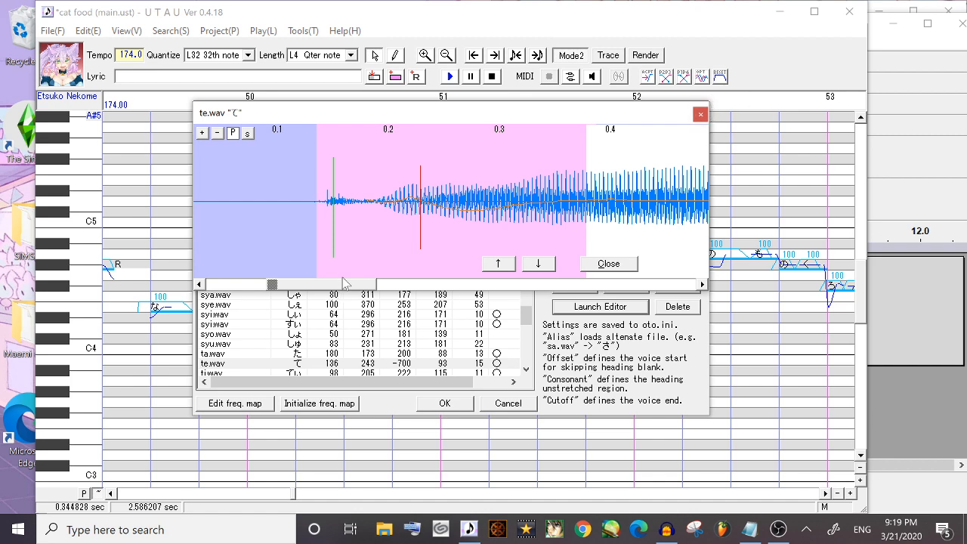
{"action": "left_click", "coordinate": [700, 114]}
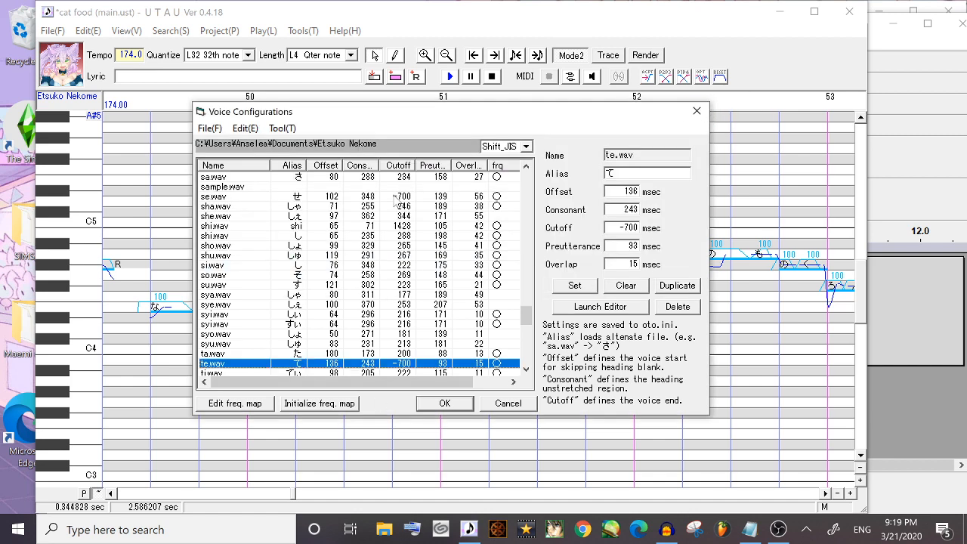
{"action": "left_click", "coordinate": [697, 111]}
{"action": "left_click", "coordinate": [779, 12]}
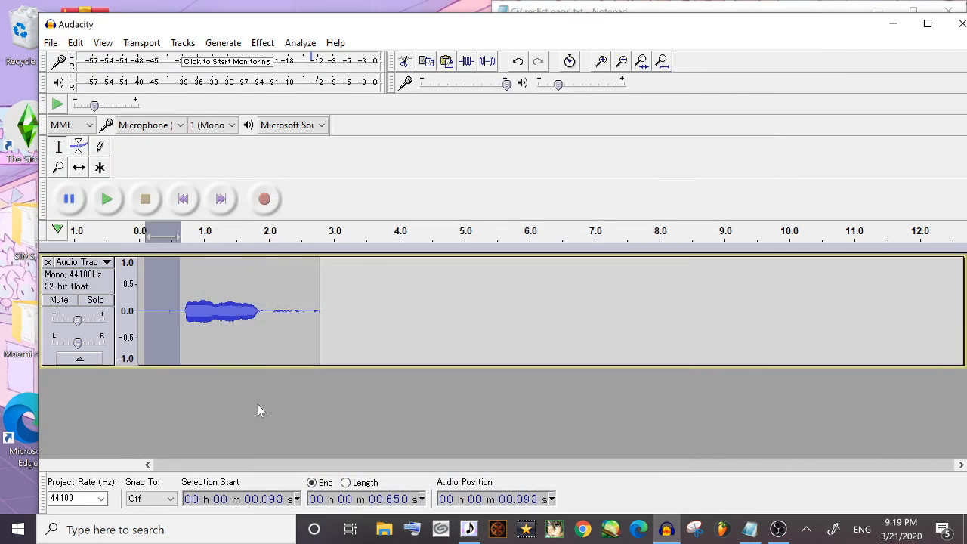
Select the whole recording of "a", play it back, and select the entire track
{"action": "left_click_drag", "start_coordinate": [328, 311], "coordinate": [146, 295]}
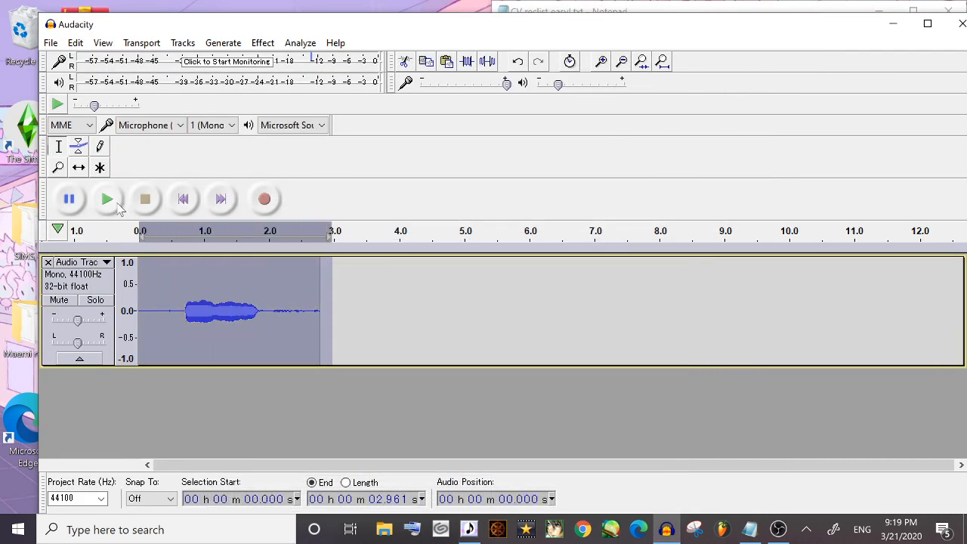
{"action": "left_click", "coordinate": [115, 202]}
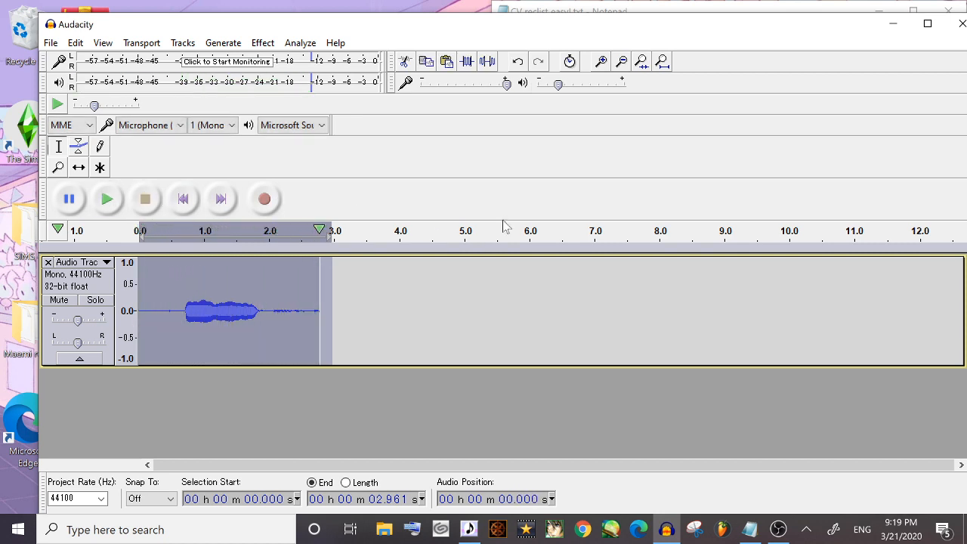
{"action": "left_click", "coordinate": [93, 288]}
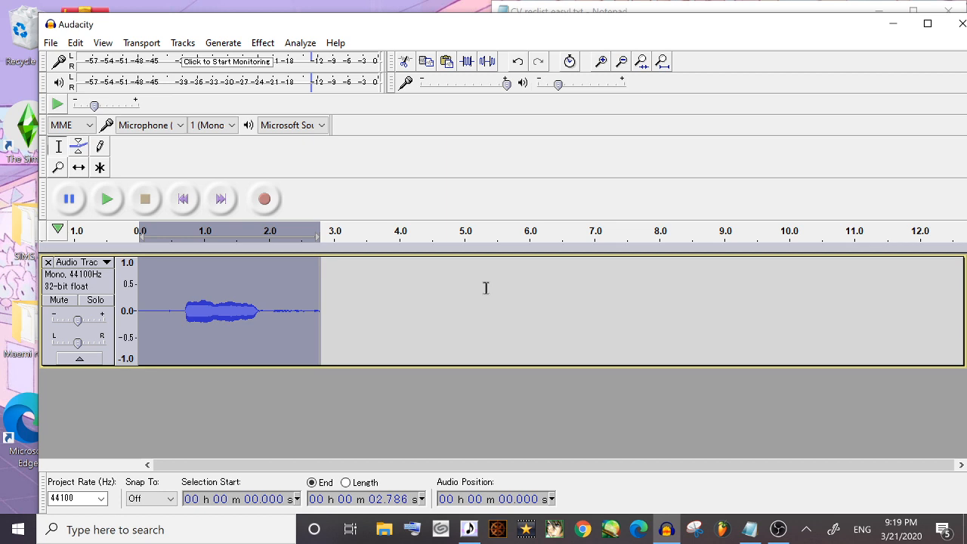
Take a noise profile from the silence after the syllable, from about 1.96 to 2.79 seconds
{"action": "left_click_drag", "start_coordinate": [265, 316], "coordinate": [309, 332]}
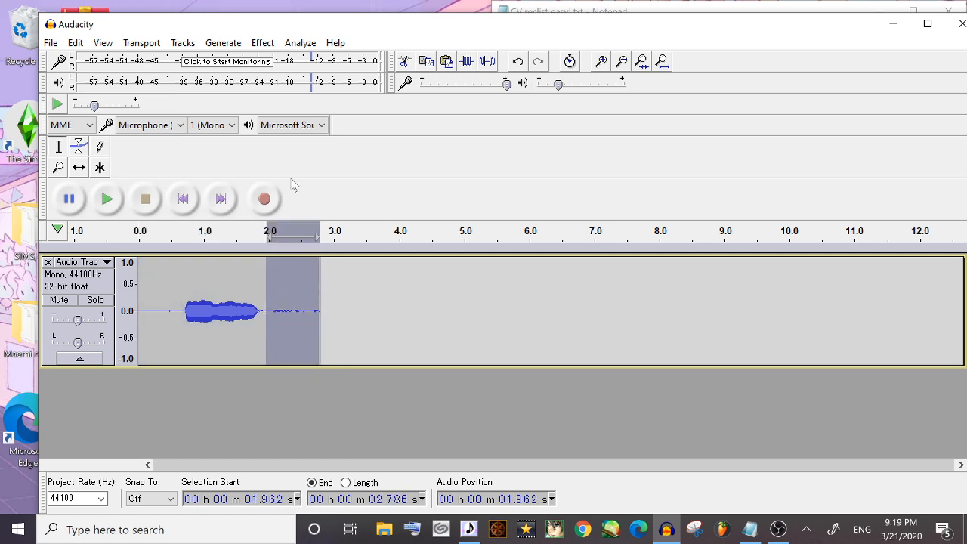
{"action": "left_click", "coordinate": [263, 42]}
{"action": "left_click", "coordinate": [394, 316]}
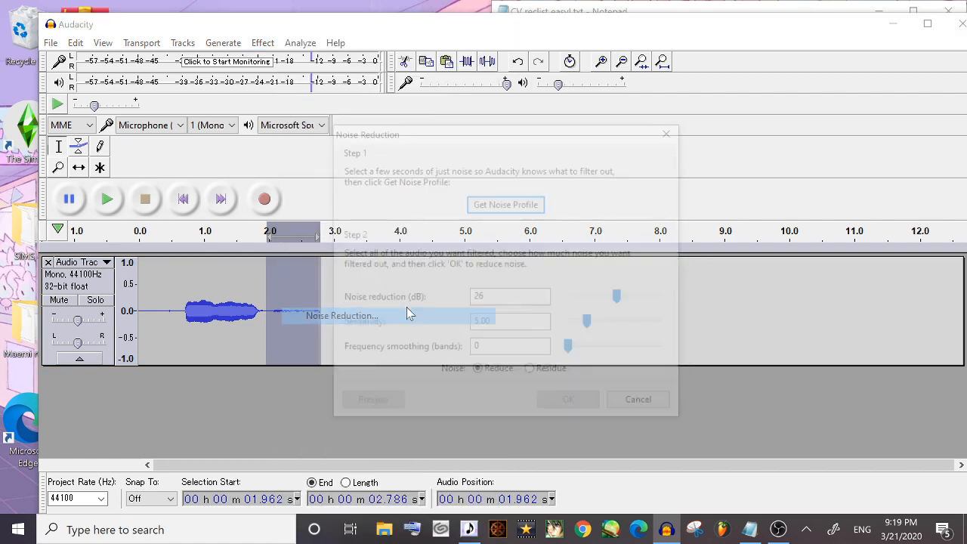
{"action": "left_click", "coordinate": [514, 206]}
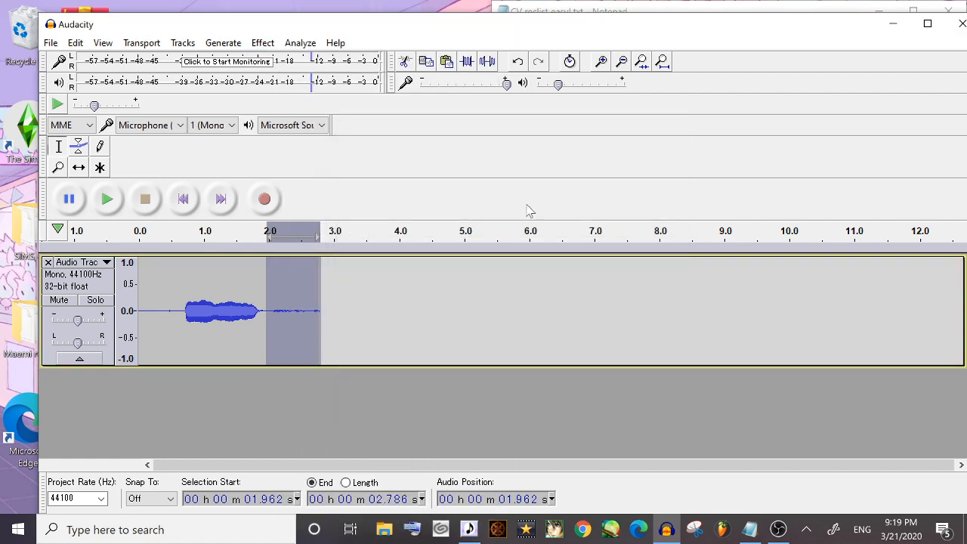
Apply Noise Reduction at 26 dB to the entire track, and select the silence at its end to check it
{"action": "left_click", "coordinate": [72, 267]}
{"action": "left_click", "coordinate": [263, 42]}
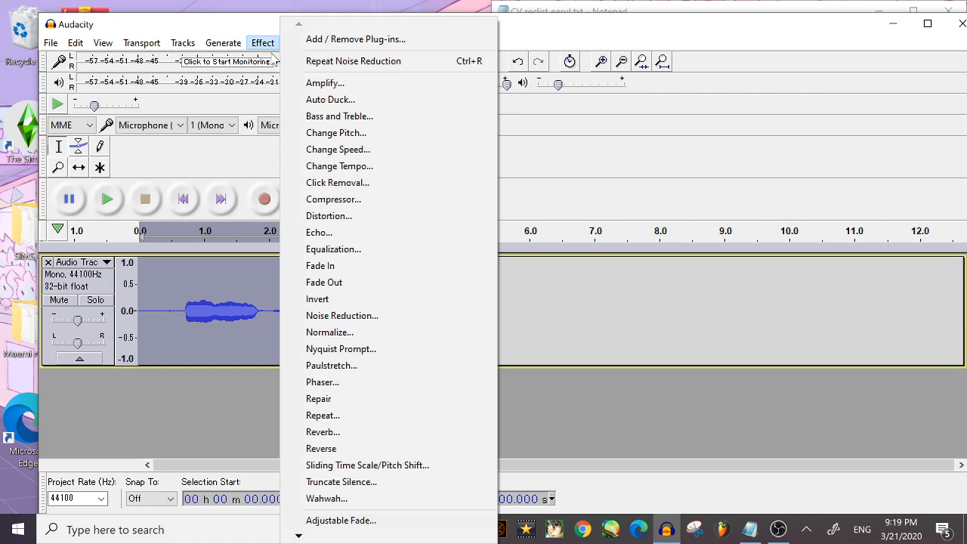
{"action": "left_click", "coordinate": [413, 318]}
{"action": "left_click", "coordinate": [573, 404]}
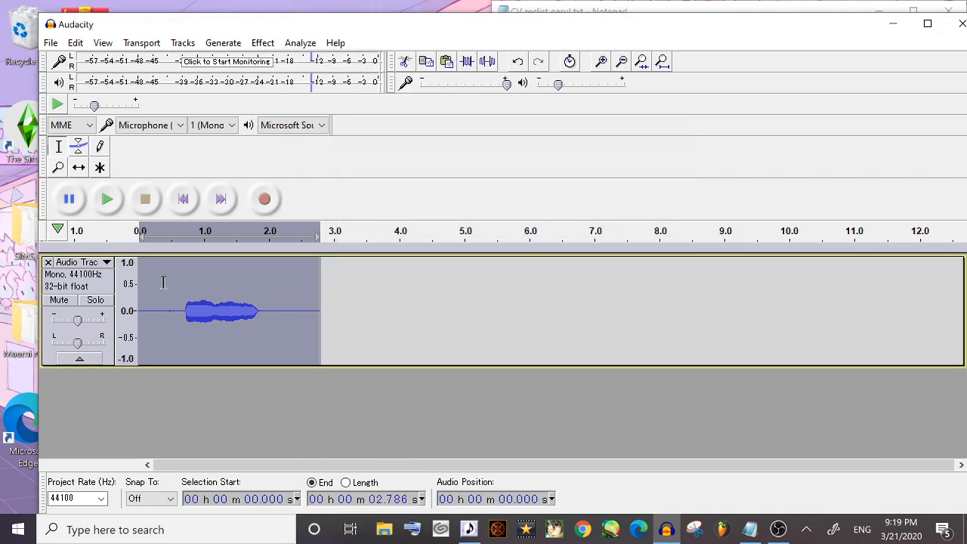
{"action": "left_click_drag", "start_coordinate": [270, 312], "coordinate": [316, 330]}
{"action": "left_click_drag", "start_coordinate": [266, 310], "coordinate": [318, 332]}
Select the entire track and start exporting the selected audio as 16-bit WAV to the Documents folder
{"action": "left_click", "coordinate": [87, 280]}
{"action": "left_click", "coordinate": [50, 42]}
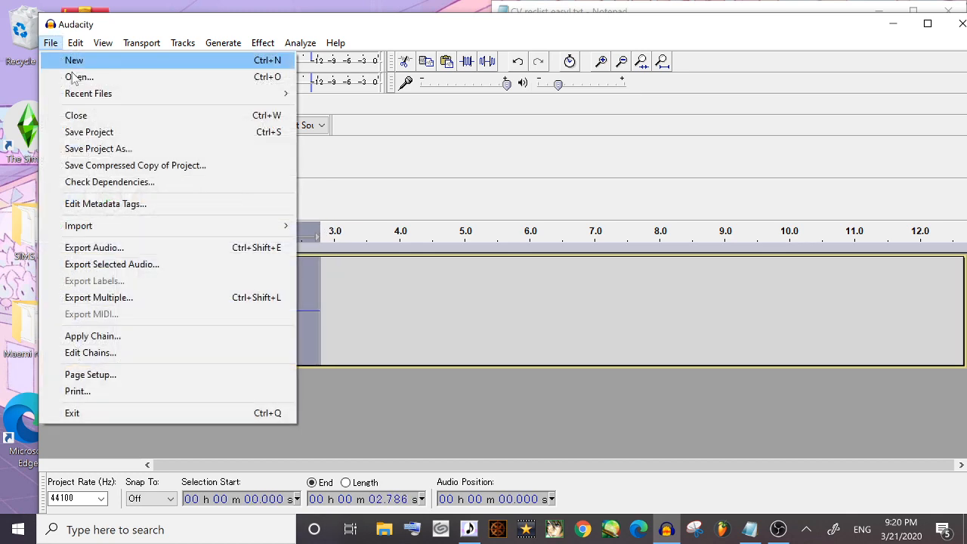
{"action": "left_click", "coordinate": [174, 266]}
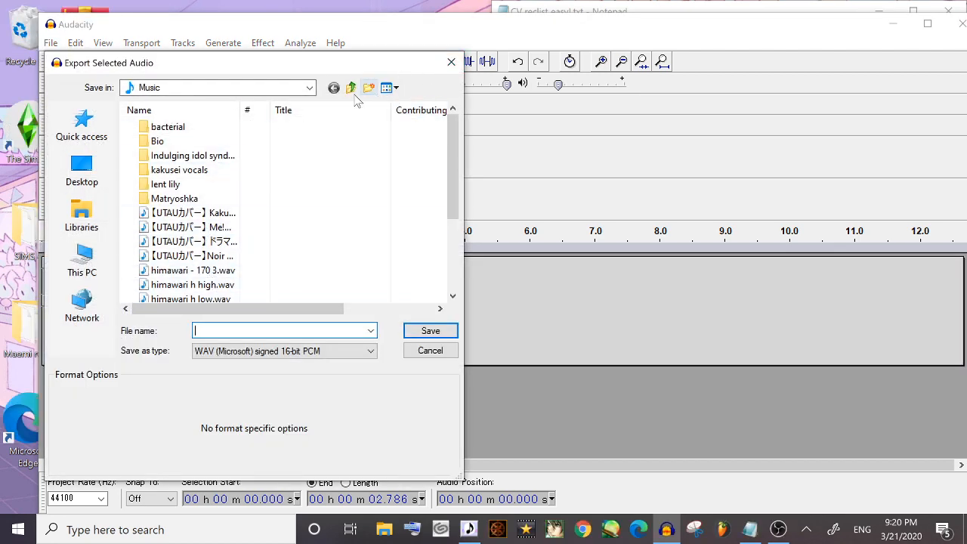
{"action": "left_click", "coordinate": [61, 272]}
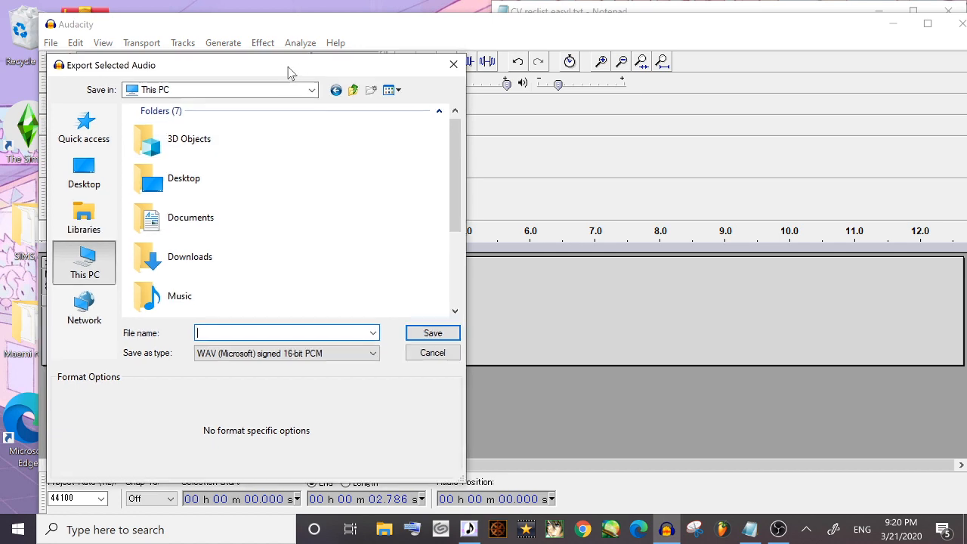
{"action": "left_click_drag", "start_coordinate": [284, 68], "coordinate": [477, 29]}
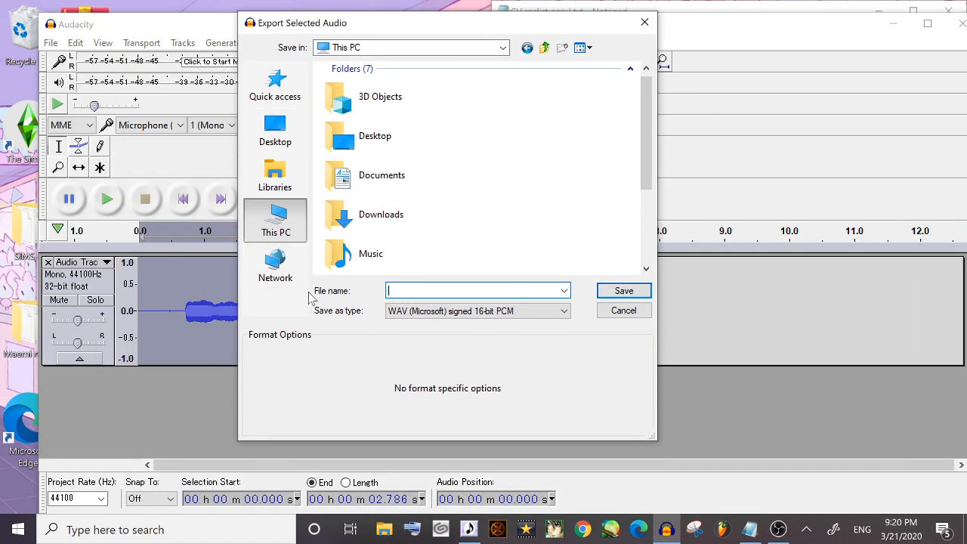
{"action": "left_click", "coordinate": [423, 181]}
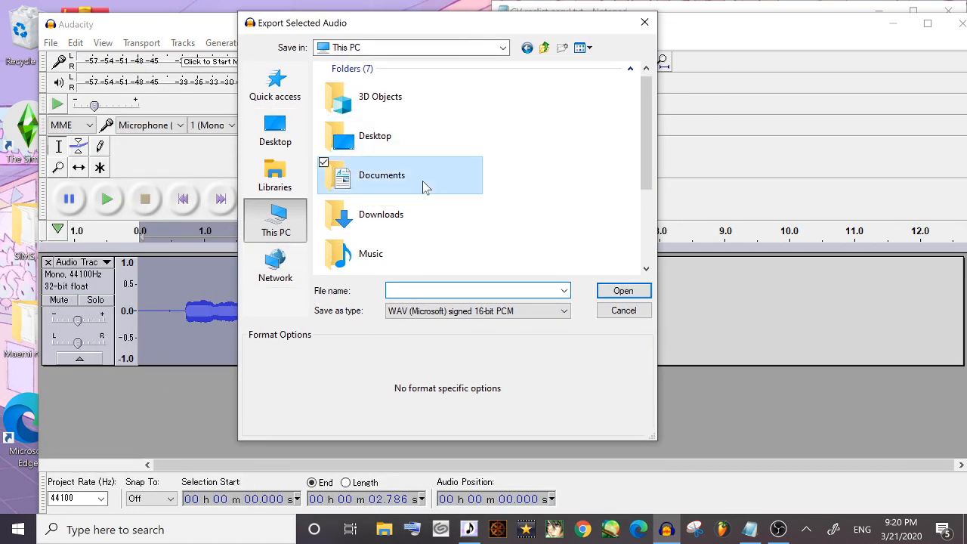
{"action": "double_click", "coordinate": [446, 183]}
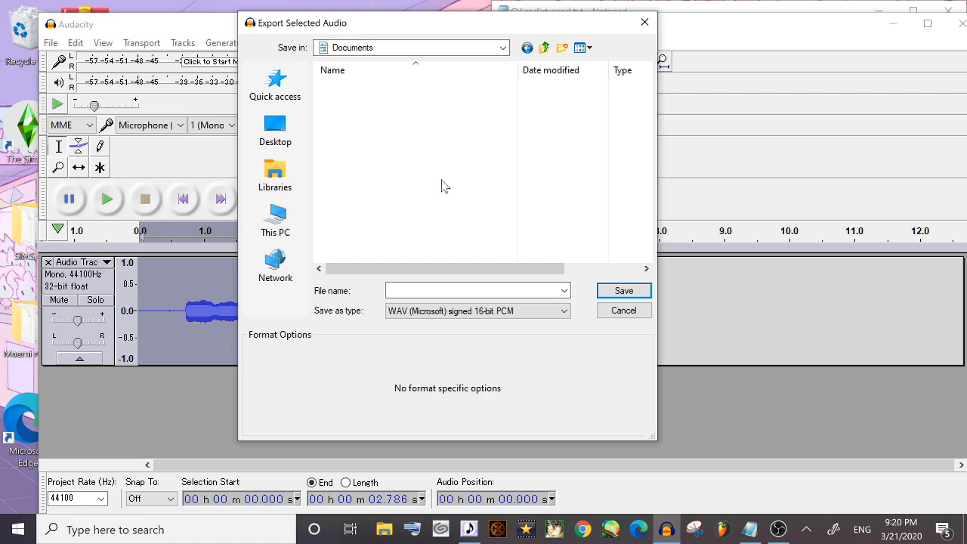
Create a folder named helpme in Documents and open it as the export destination
{"action": "left_click", "coordinate": [562, 47]}
{"action": "type", "text": "he"}
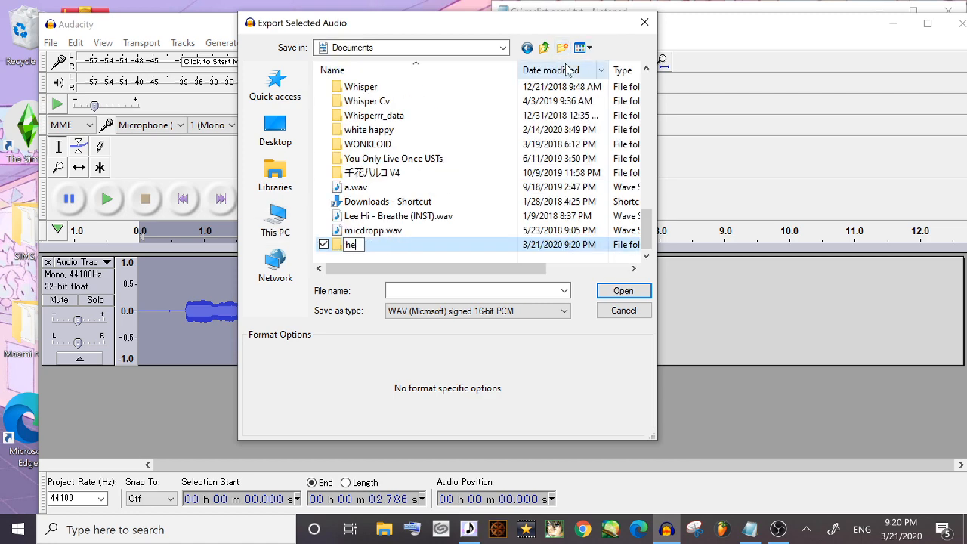
{"action": "type", "text": "lpme"}
{"action": "key", "text": "Return"}
{"action": "double_click", "coordinate": [415, 246]}
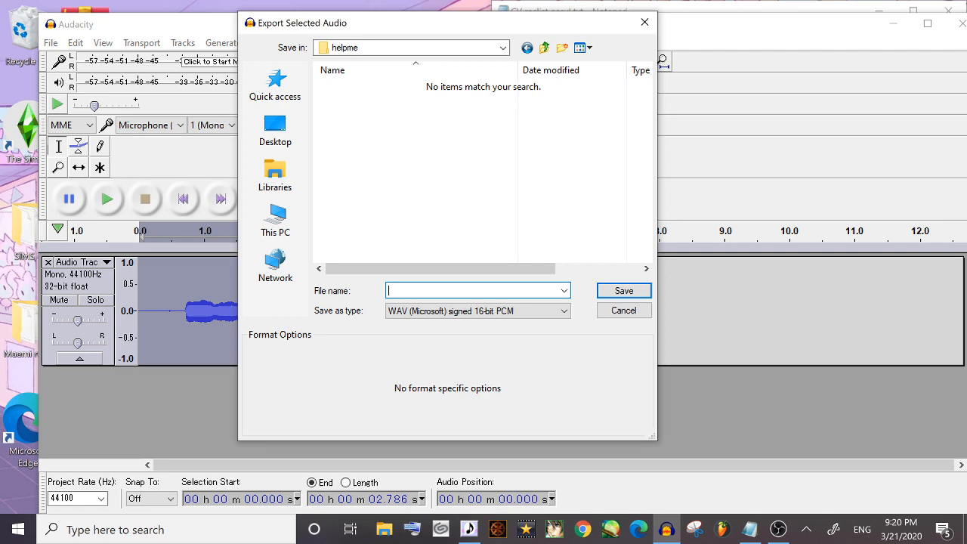
Save the selected audio as a in the helpme folder, leaving the metadata tags empty
{"action": "type", "text": "a"}
{"action": "key", "text": "Return"}
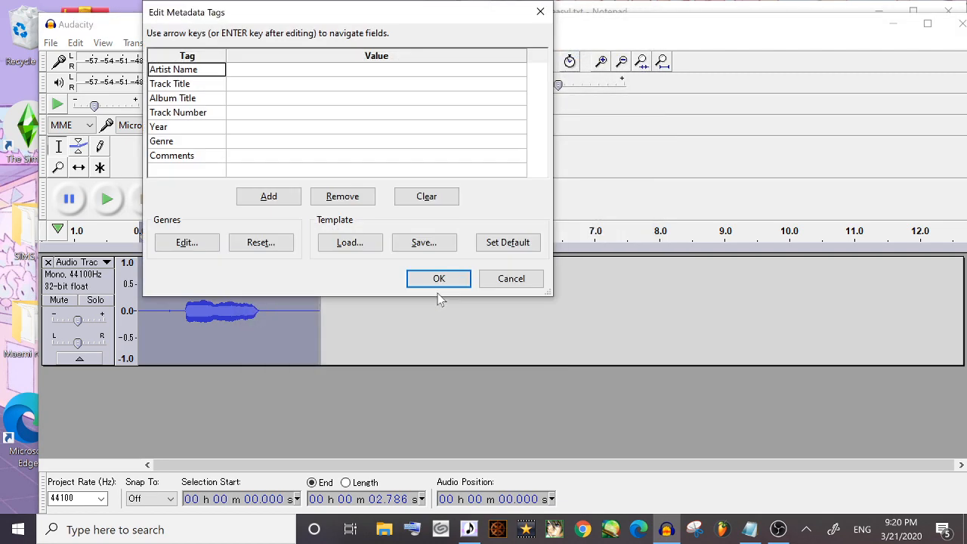
{"action": "left_click", "coordinate": [442, 281]}
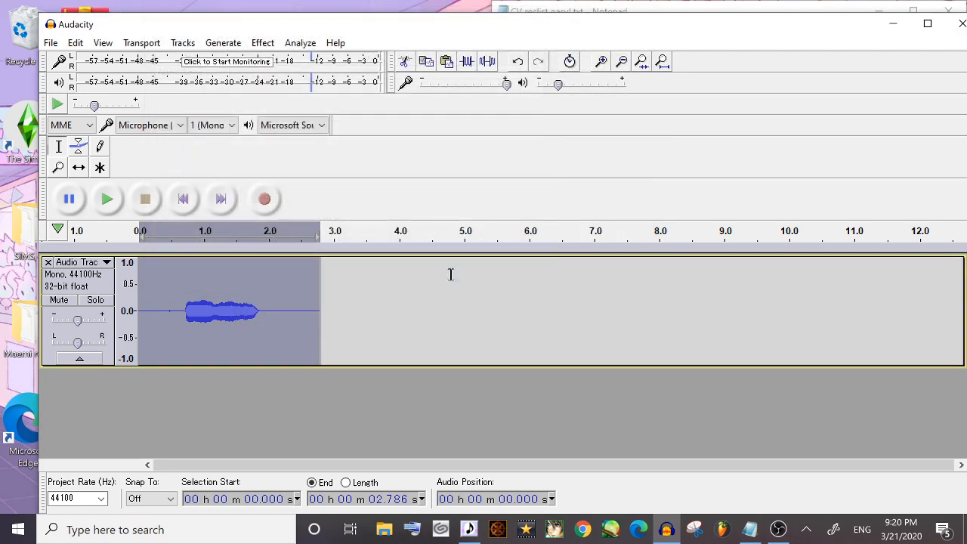
Uncover the CV reclist in Notepad and go through its syllable rows, from a i e u o to pa pi pe pu po
{"action": "left_click_drag", "start_coordinate": [597, 25], "coordinate": [509, 352]}
{"action": "left_click_drag", "start_coordinate": [644, 12], "coordinate": [601, 13]}
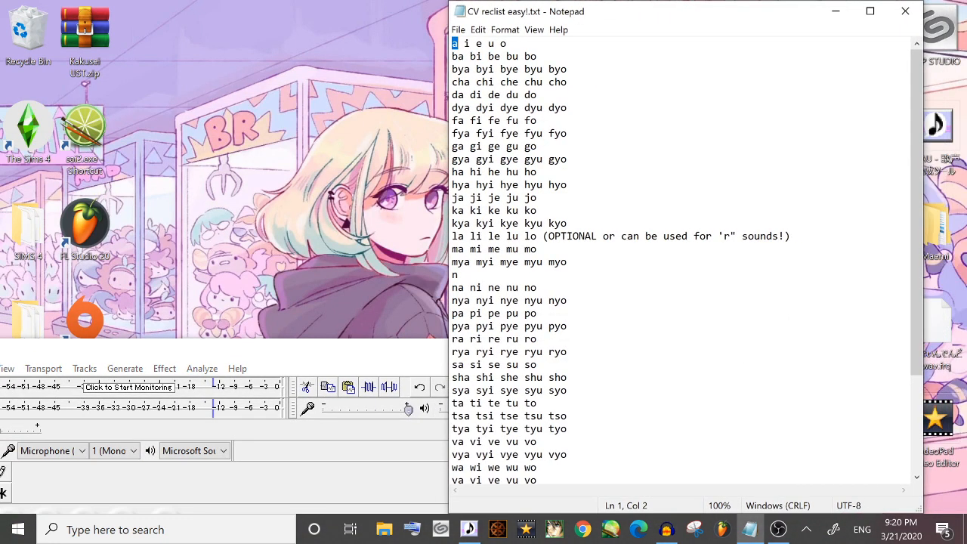
{"action": "mouse_move", "coordinate": [463, 44]}
{"action": "left_mouse_down"}
{"action": "mouse_move", "coordinate": [470, 52]}
{"action": "mouse_move", "coordinate": [482, 44]}
{"action": "mouse_move", "coordinate": [470, 56]}
{"action": "mouse_move", "coordinate": [482, 44]}
{"action": "mouse_move", "coordinate": [464, 45]}
{"action": "left_mouse_up"}
{"action": "mouse_move", "coordinate": [465, 44]}
{"action": "left_mouse_down"}
{"action": "mouse_move", "coordinate": [484, 44]}
{"action": "mouse_move", "coordinate": [484, 57]}
{"action": "mouse_move", "coordinate": [482, 44]}
{"action": "left_mouse_up"}
{"action": "left_click_drag", "start_coordinate": [488, 43], "coordinate": [506, 44]}
{"action": "left_click", "coordinate": [506, 44]}
{"action": "left_click", "coordinate": [507, 56]}
{"action": "left_click_drag", "start_coordinate": [458, 69], "coordinate": [561, 69]}
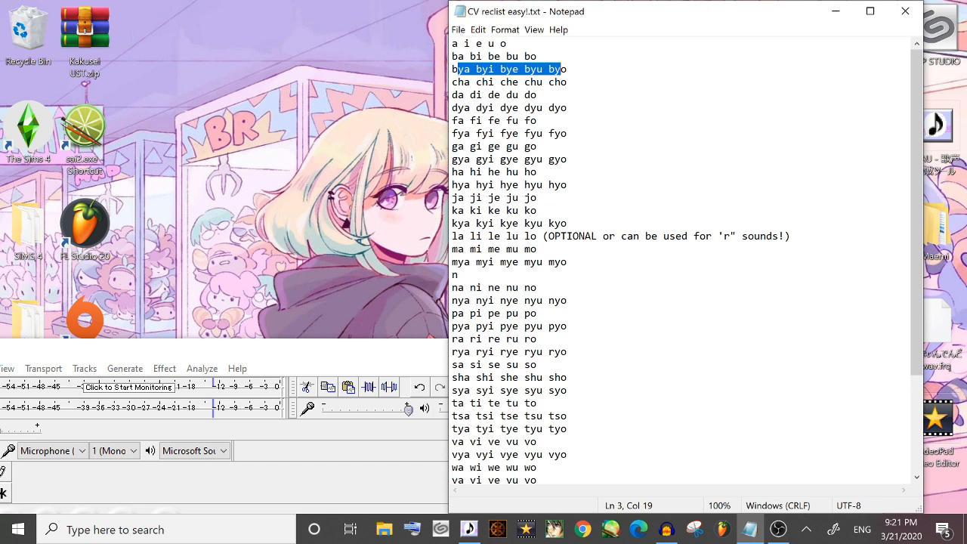
{"action": "left_click_drag", "start_coordinate": [457, 224], "coordinate": [567, 224]}
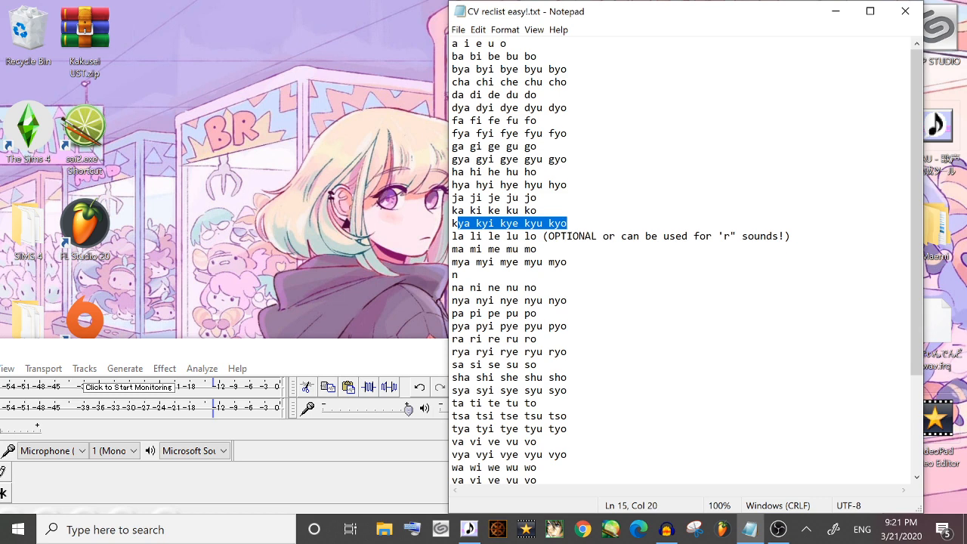
{"action": "left_click_drag", "start_coordinate": [449, 221], "coordinate": [380, 215]}
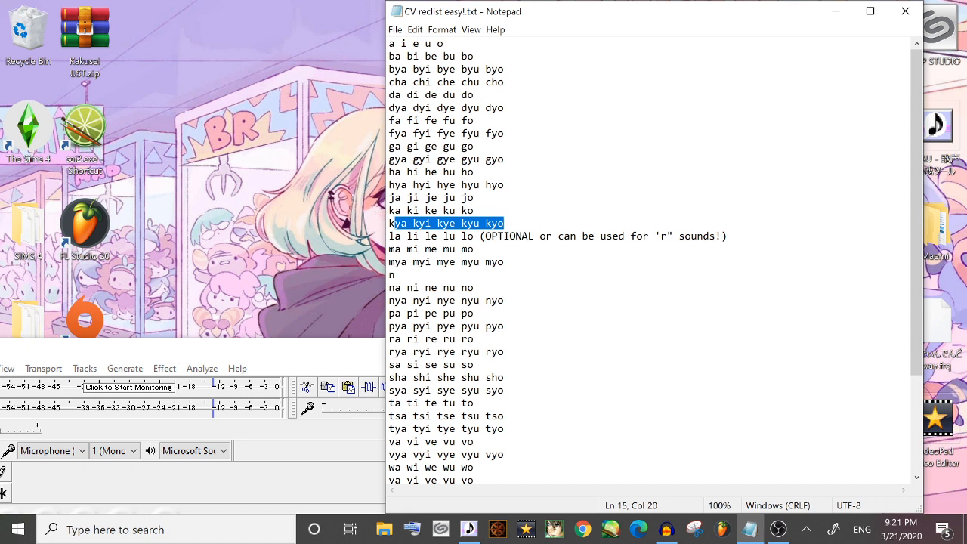
{"action": "left_click", "coordinate": [475, 314]}
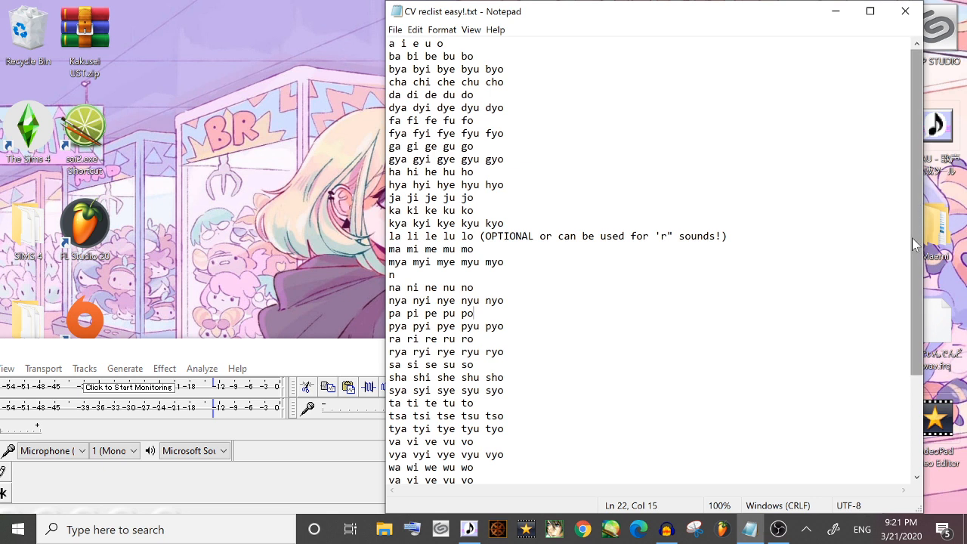
Examine the end of the reclist, including the breath entry and the end-breath entries a R to o R
{"action": "left_click_drag", "start_coordinate": [913, 239], "coordinate": [899, 297]}
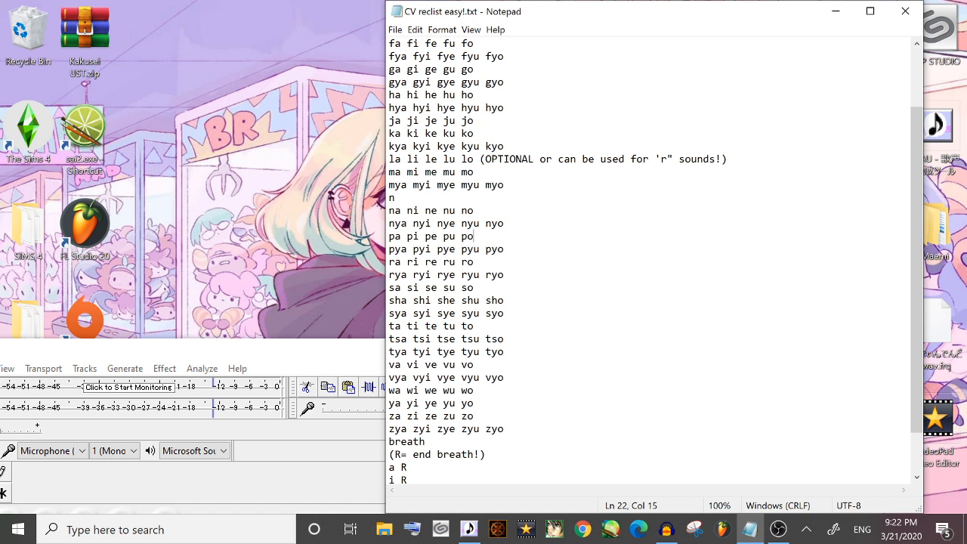
{"action": "left_click_drag", "start_coordinate": [916, 249], "coordinate": [916, 289]}
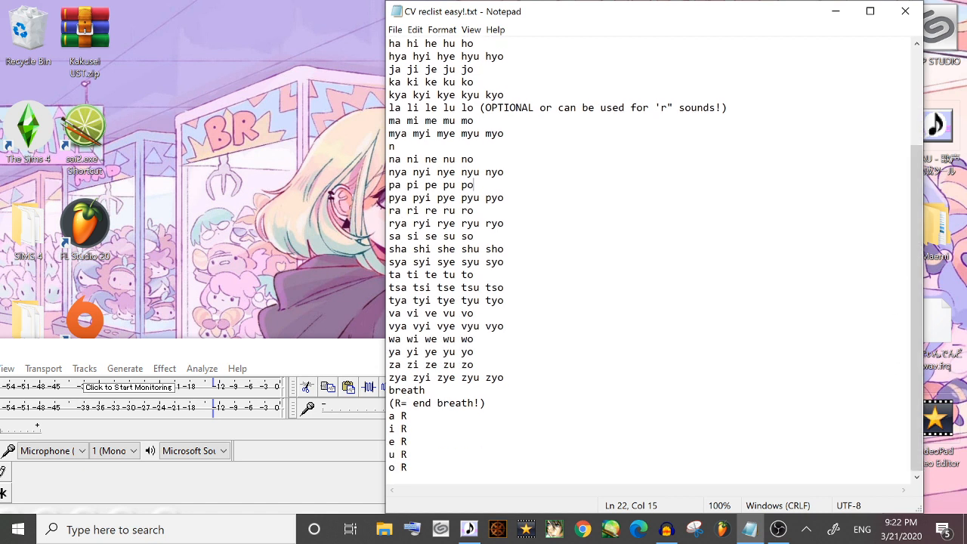
{"action": "left_click", "coordinate": [408, 454]}
{"action": "left_click_drag", "start_coordinate": [413, 416], "coordinate": [389, 442]}
{"action": "left_click", "coordinate": [408, 430]}
{"action": "left_click_drag", "start_coordinate": [239, 353], "coordinate": [412, 88]}
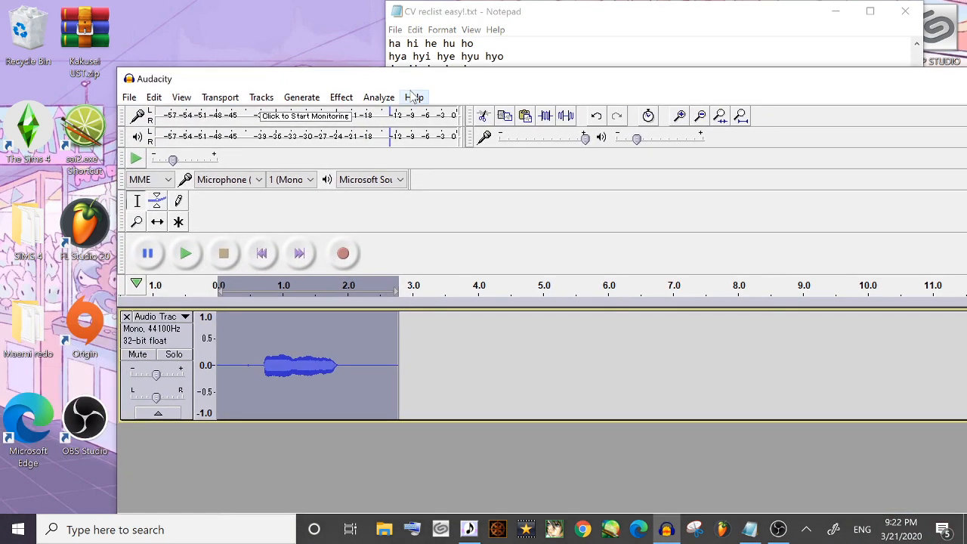
{"action": "left_click", "coordinate": [130, 97]}
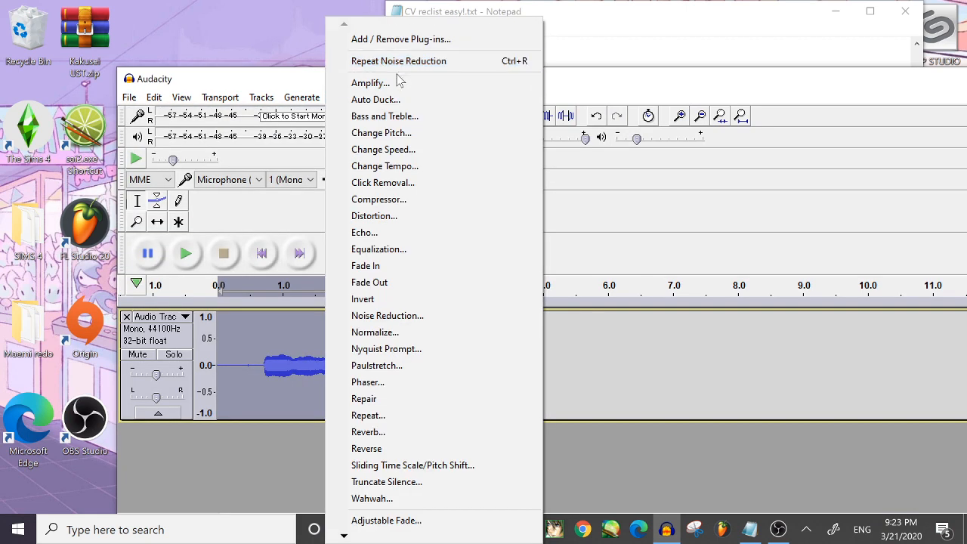
{"action": "left_click", "coordinate": [211, 83]}
{"action": "left_click_drag", "start_coordinate": [211, 83], "coordinate": [216, 83]}
{"action": "left_click", "coordinate": [134, 96]}
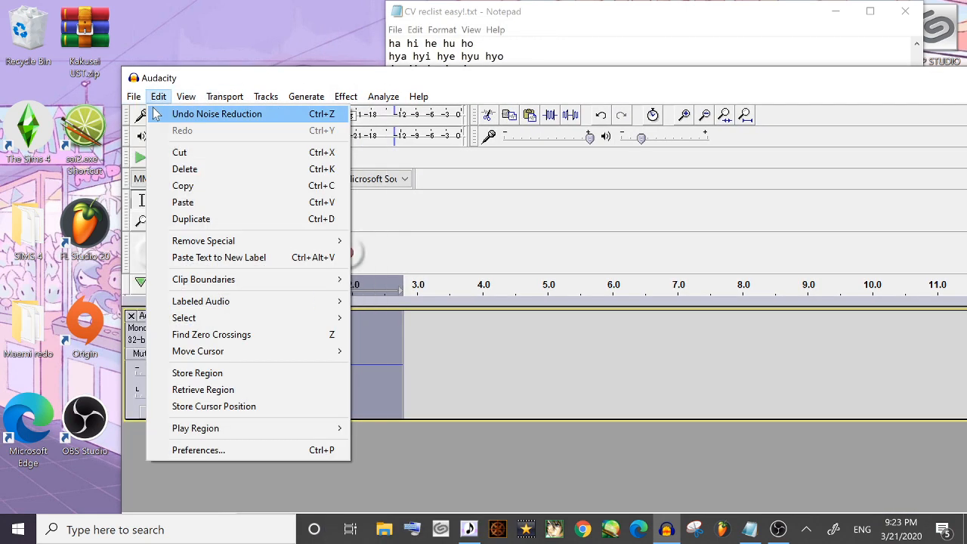
{"action": "mouse_move", "coordinate": [345, 97]}
{"action": "left_click", "coordinate": [370, 73]}
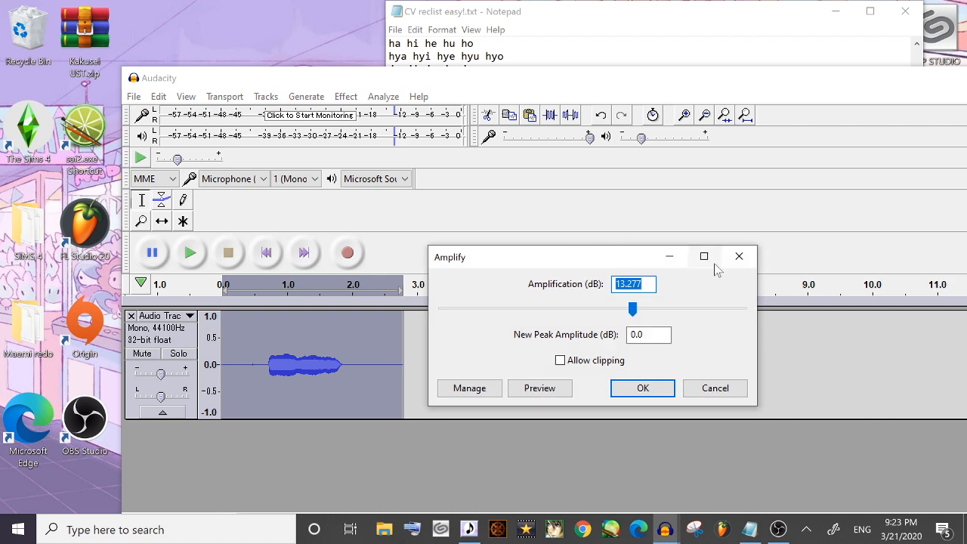
{"action": "left_click", "coordinate": [744, 257]}
Switch to Audacity and open a new empty project window for the next recording
{"action": "left_click", "coordinate": [133, 97]}
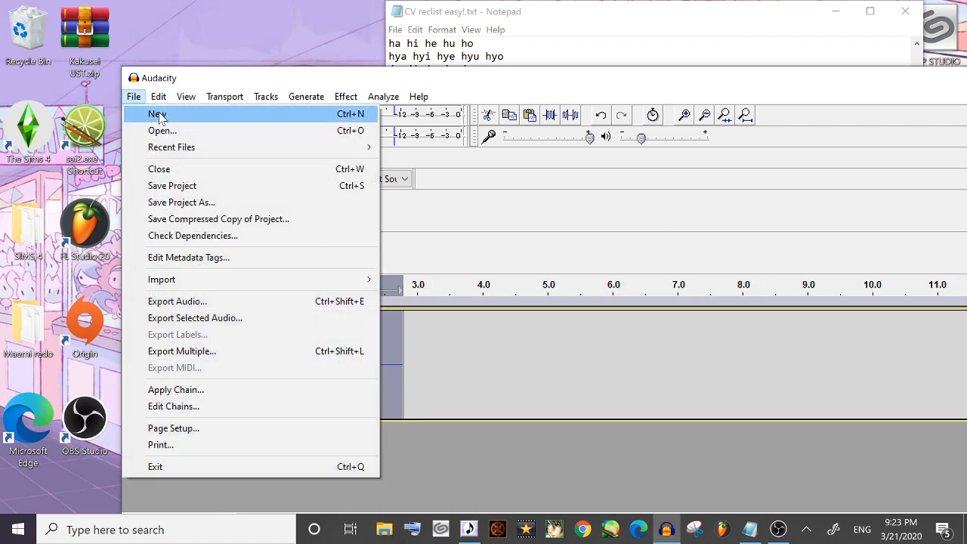
{"action": "left_click", "coordinate": [455, 299]}
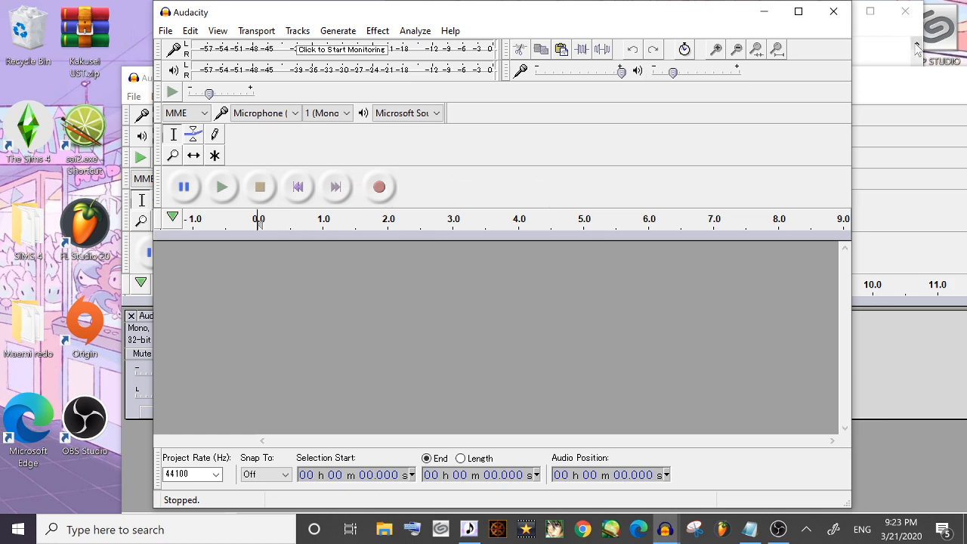
{"action": "key", "text": "alt+Tab"}
{"action": "left_click", "coordinate": [269, 346]}
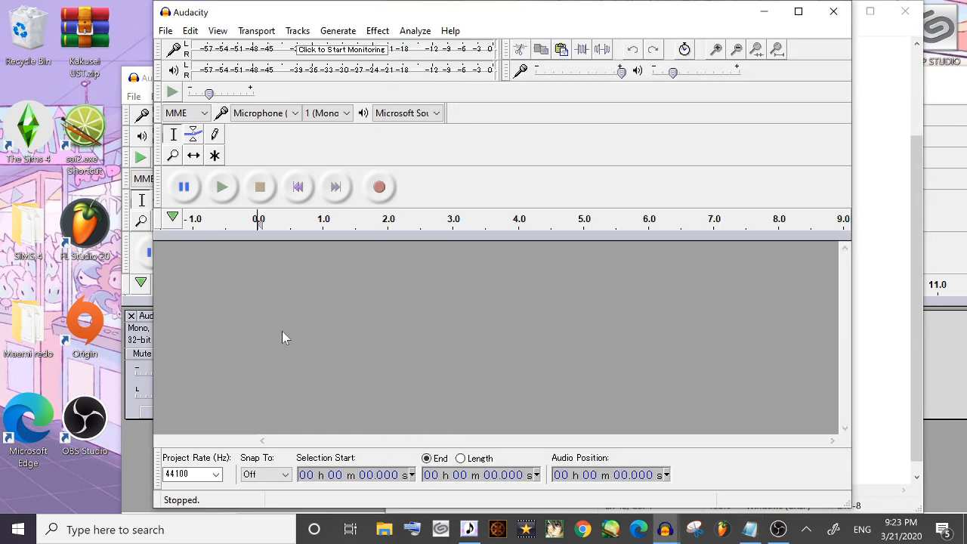
{"action": "left_click", "coordinate": [390, 189]}
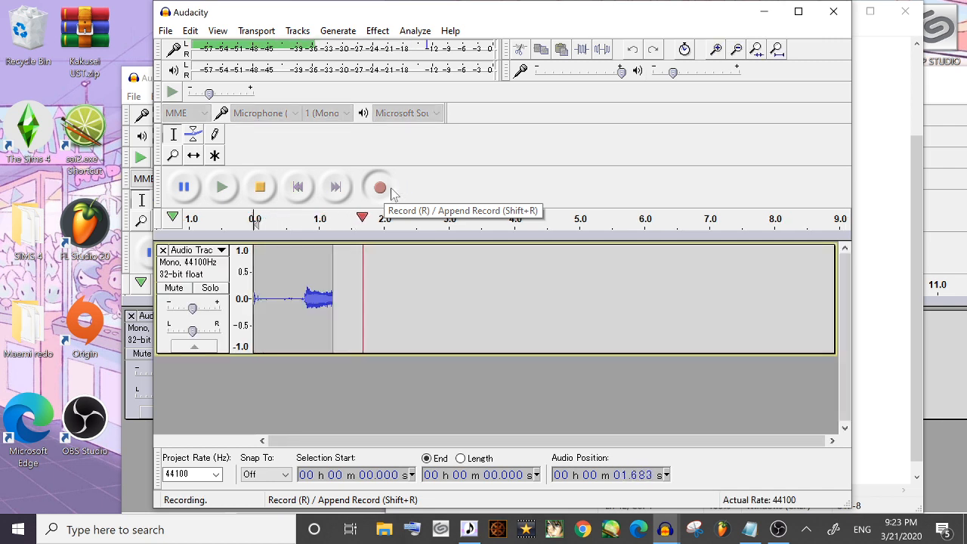
{"action": "left_click", "coordinate": [272, 187]}
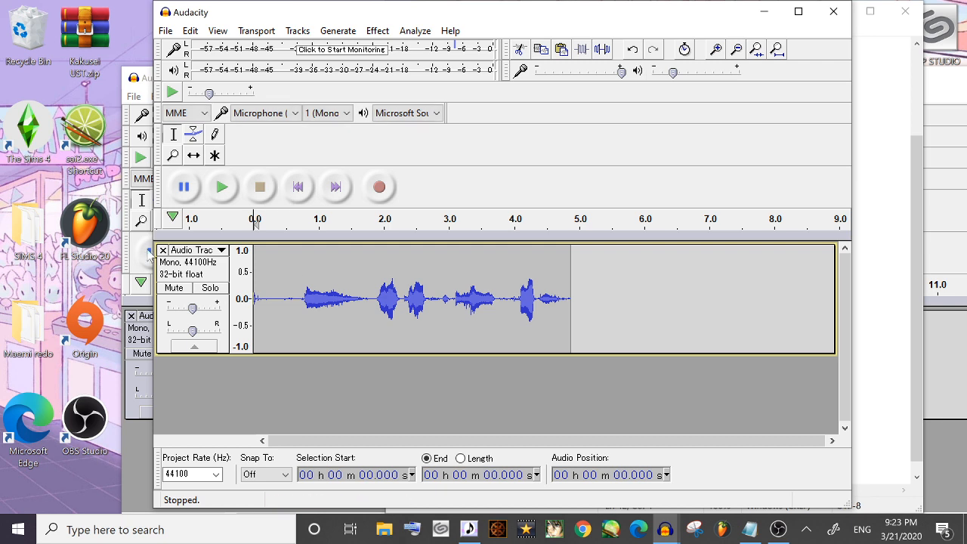
{"action": "left_click", "coordinate": [162, 250]}
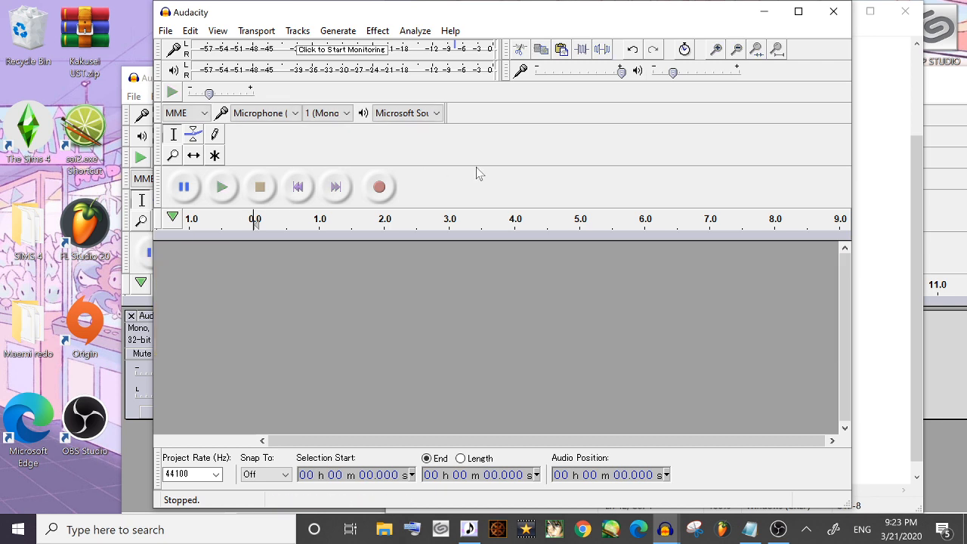
Record an end-breath sample of about 2.5 seconds and select its fading tail, from about 0.98 to 1.93 seconds
{"action": "left_click", "coordinate": [380, 188]}
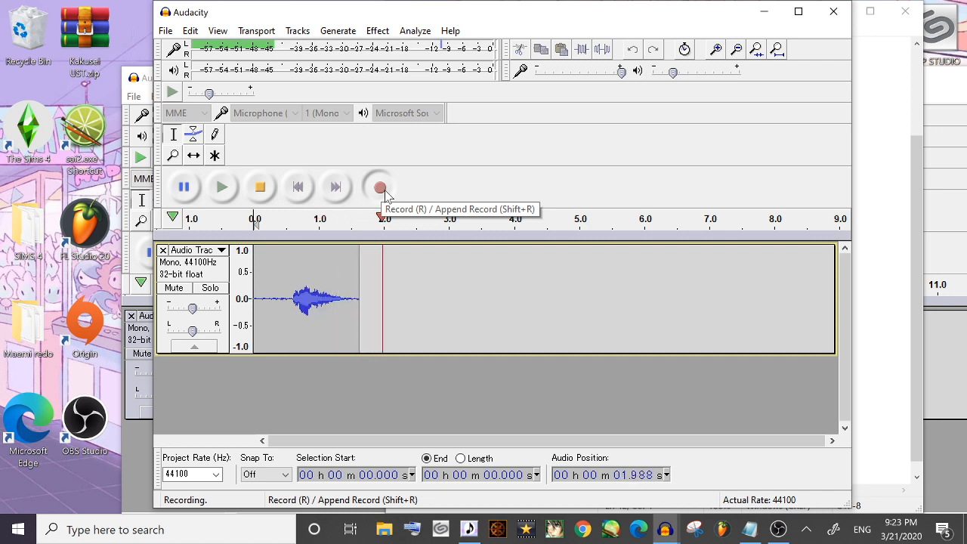
{"action": "left_click", "coordinate": [260, 186]}
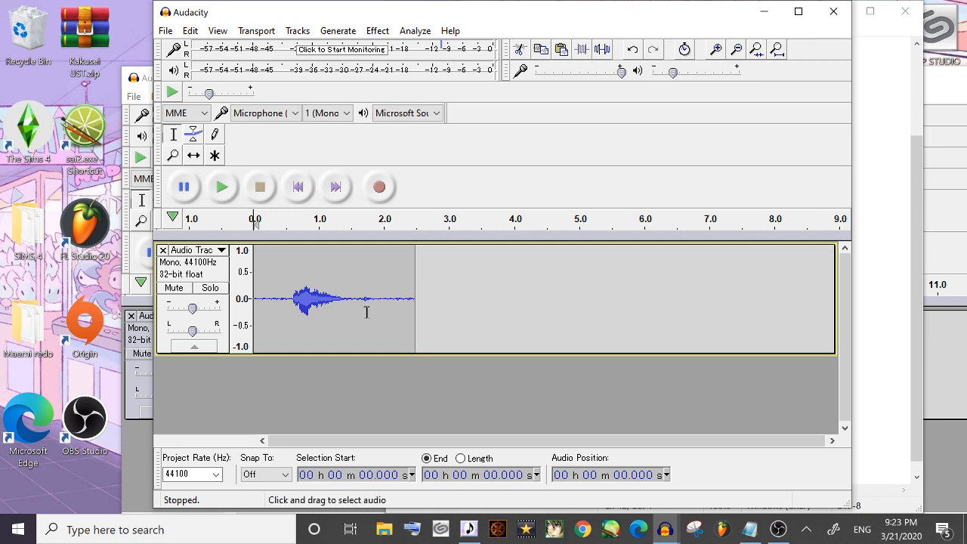
{"action": "left_click_drag", "start_coordinate": [325, 320], "coordinate": [390, 347]}
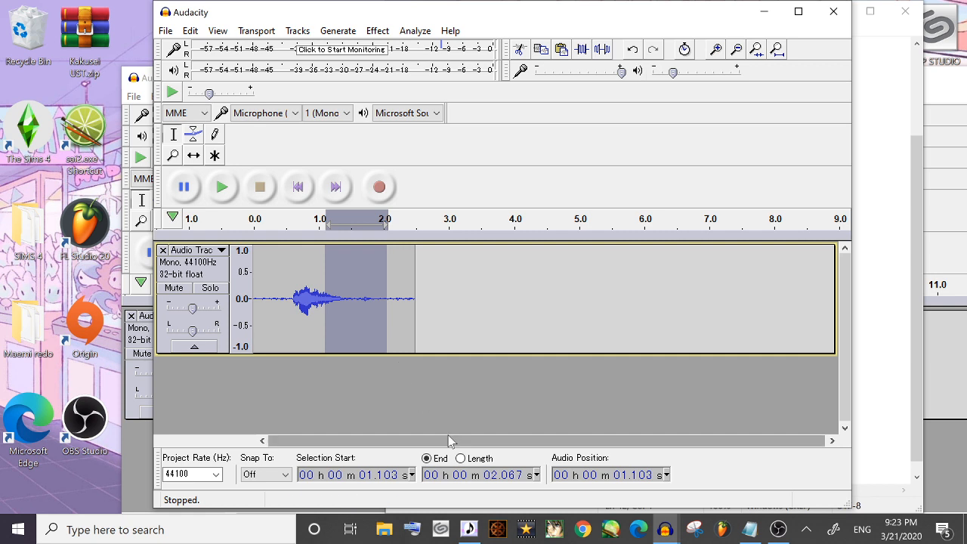
{"action": "left_click_drag", "start_coordinate": [316, 310], "coordinate": [376, 307]}
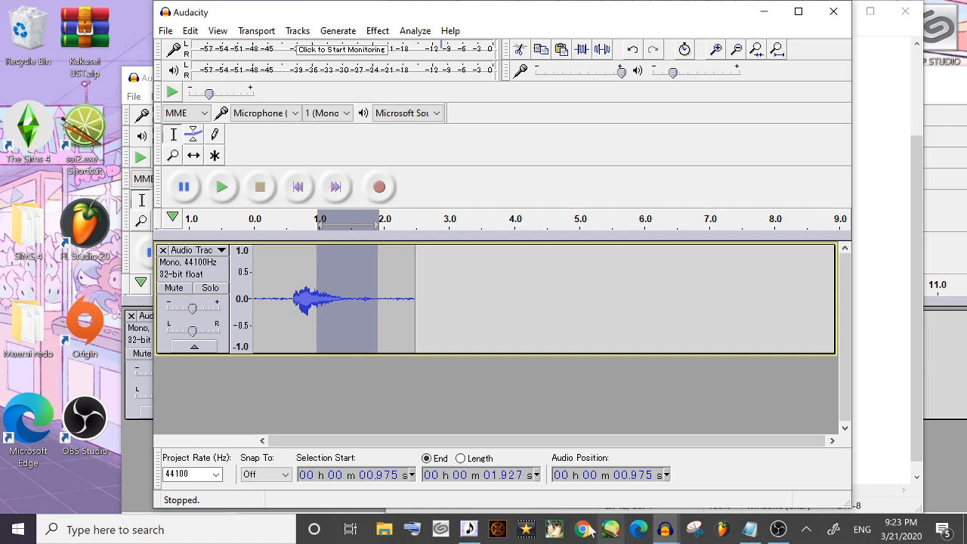
Switch to UTAU, open the voice bank settings, and select the a R.wav entry
{"action": "left_click", "coordinate": [469, 529]}
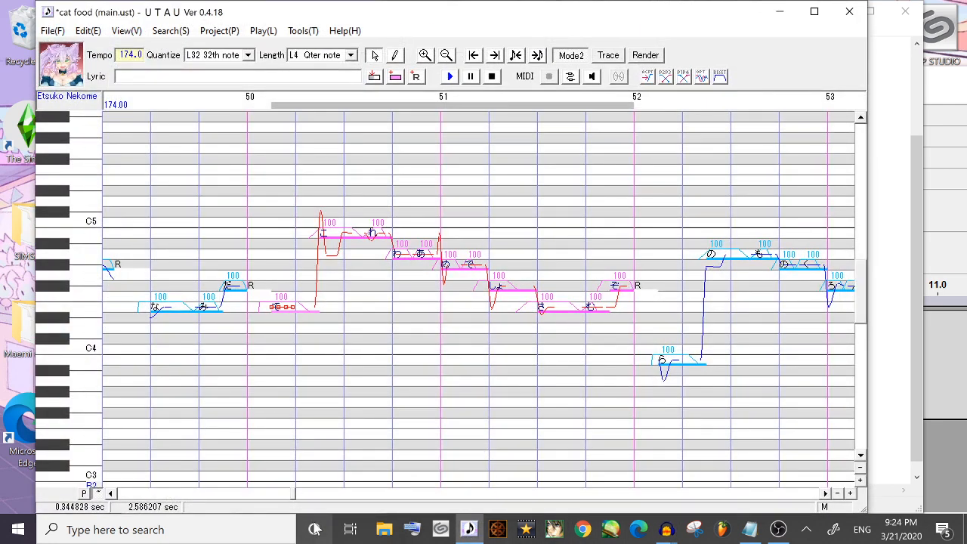
{"action": "left_click", "coordinate": [303, 30]}
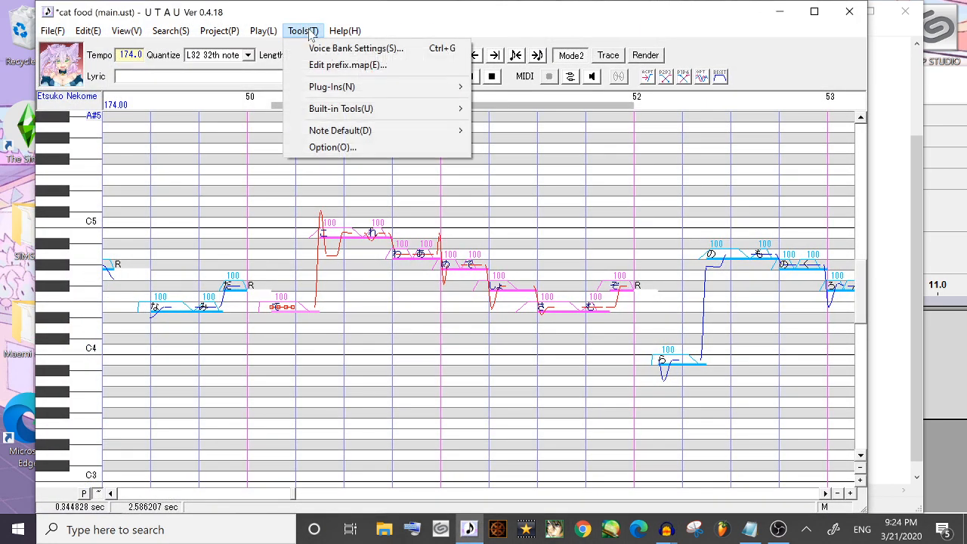
{"action": "left_click", "coordinate": [355, 46]}
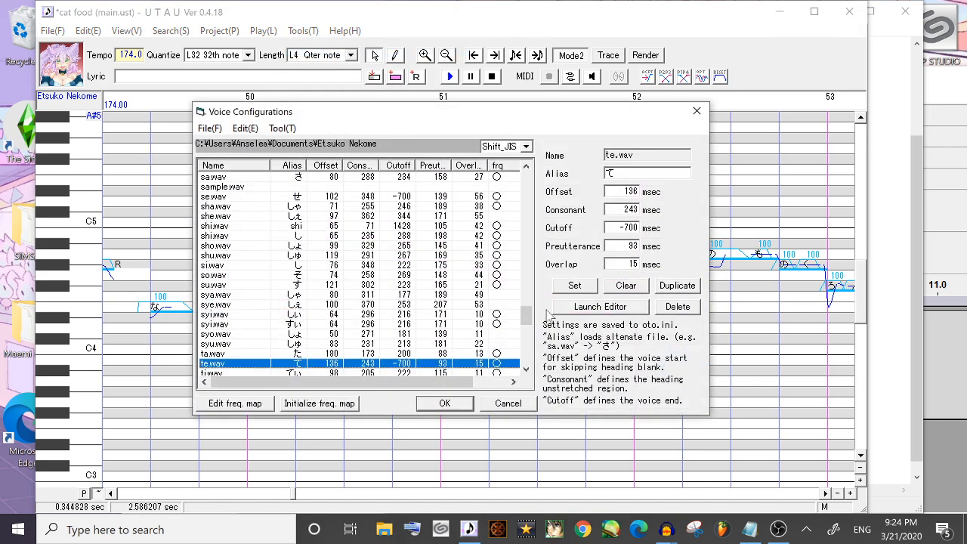
{"action": "left_click_drag", "start_coordinate": [527, 319], "coordinate": [531, 181]}
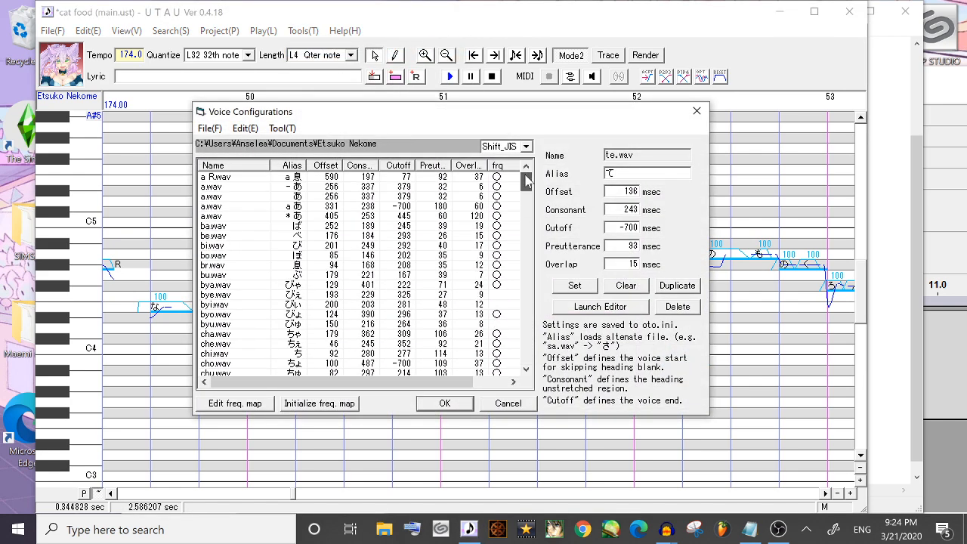
{"action": "left_click", "coordinate": [494, 187]}
{"action": "left_click", "coordinate": [493, 177]}
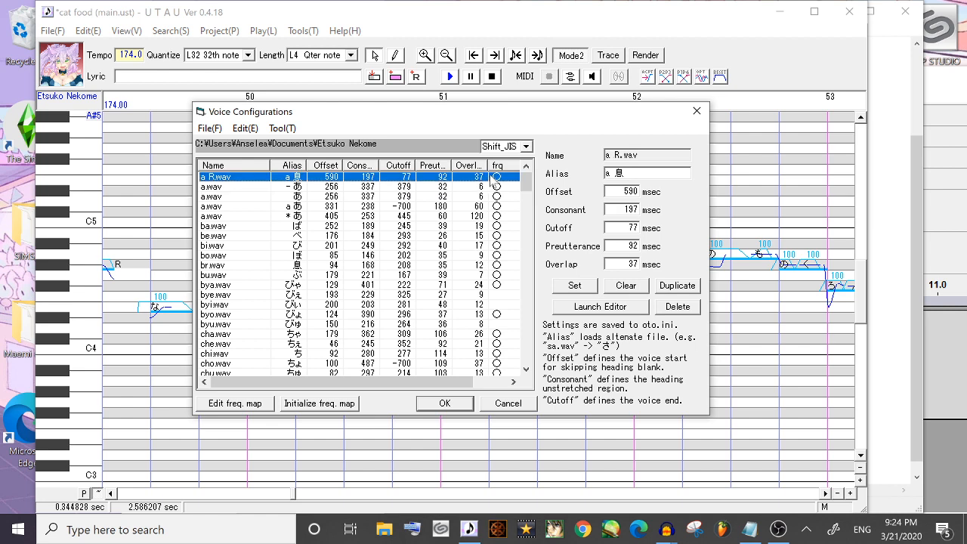
Examine the whole a R.wav waveform in the voice configuration editor, and close the editor and the voice bank settings
{"action": "left_click", "coordinate": [618, 308]}
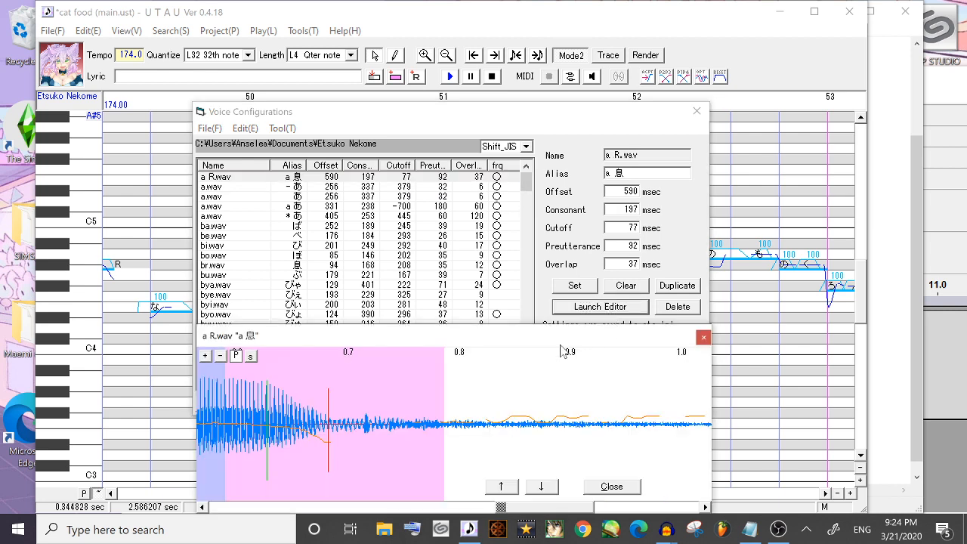
{"action": "left_click", "coordinate": [220, 355]}
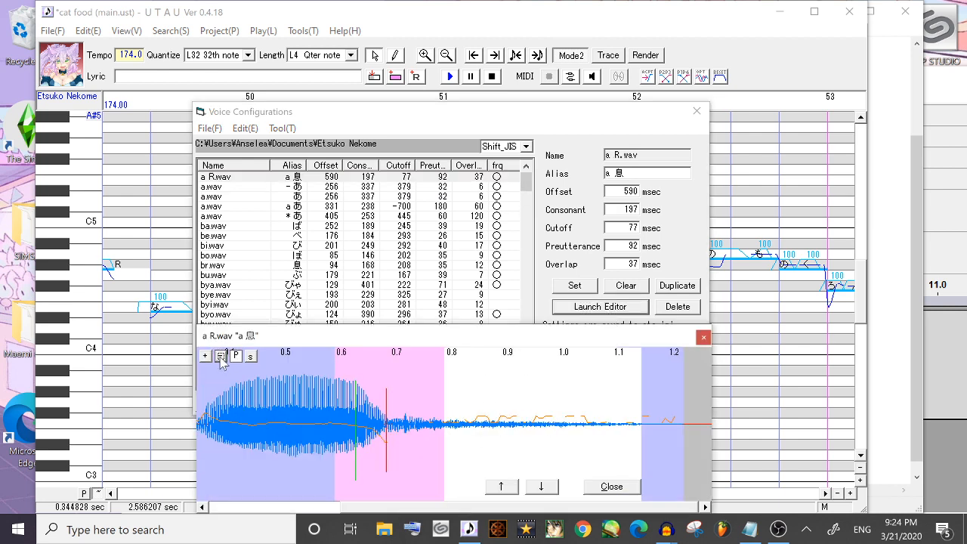
{"action": "left_click", "coordinate": [220, 355]}
{"action": "left_click", "coordinate": [220, 355]}
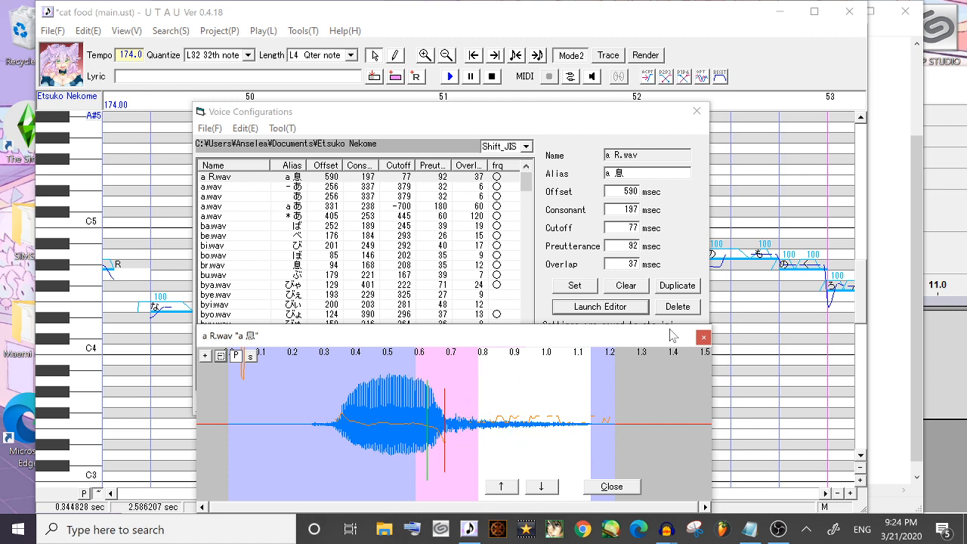
{"action": "left_click", "coordinate": [704, 337]}
{"action": "left_click", "coordinate": [697, 111]}
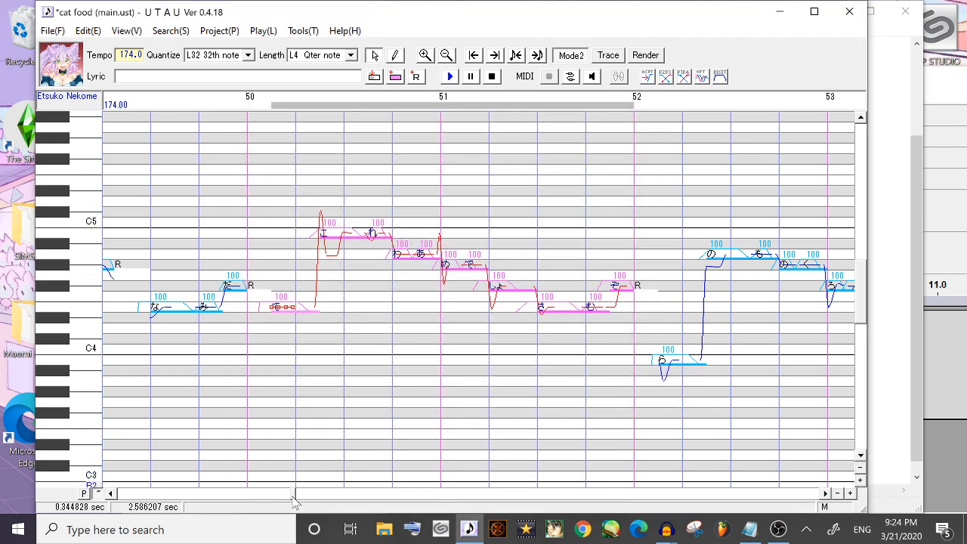
{"action": "left_click_drag", "start_coordinate": [295, 494], "coordinate": [145, 492]}
{"action": "left_click_drag", "start_coordinate": [215, 493], "coordinate": [451, 491]}
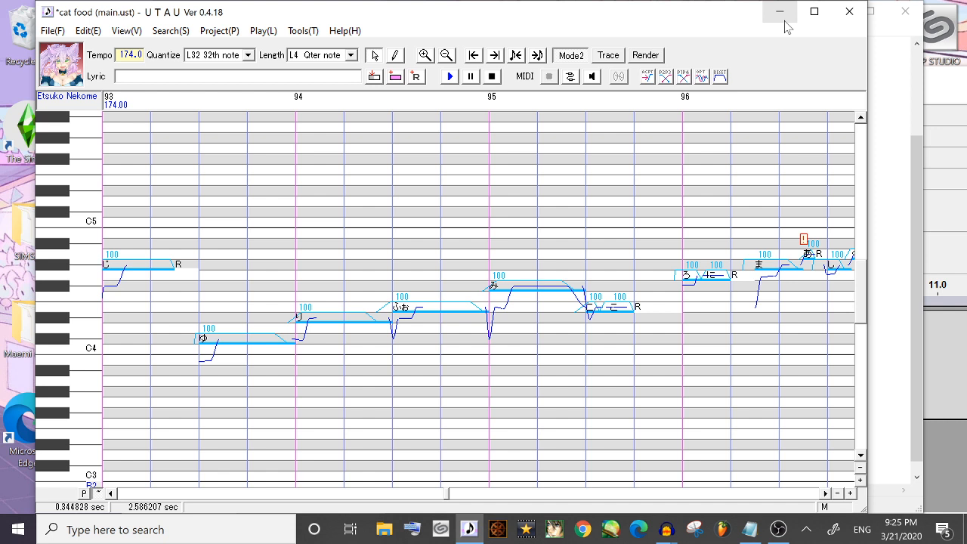
Switch to the CV reclist in Notepad and highlight its first line, a i e u o
{"action": "left_click", "coordinate": [781, 12]}
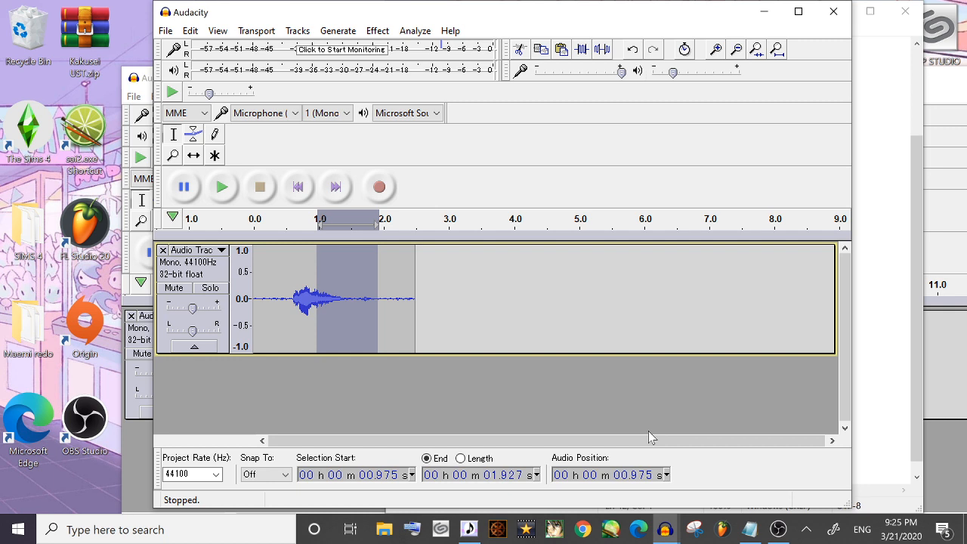
{"action": "left_click", "coordinate": [769, 23]}
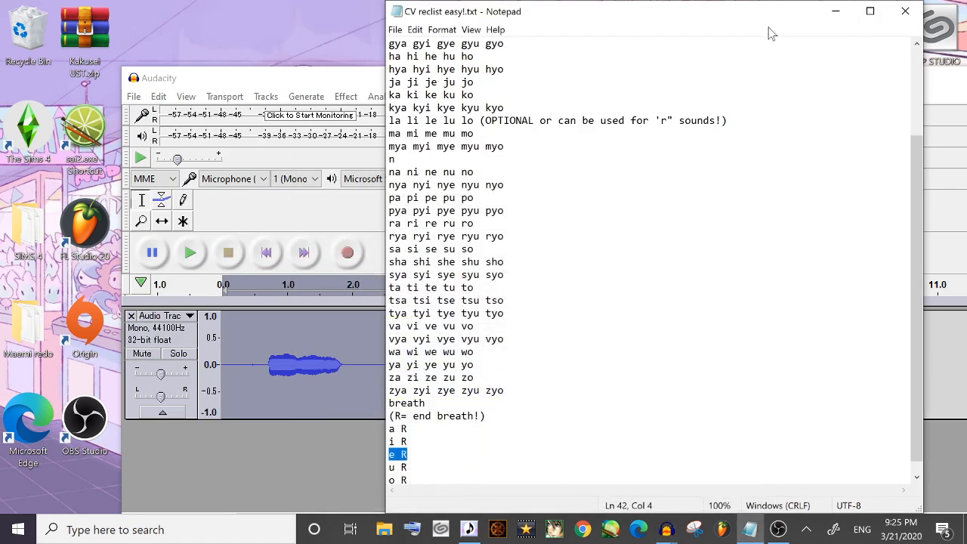
{"action": "left_click_drag", "start_coordinate": [912, 255], "coordinate": [912, 167]}
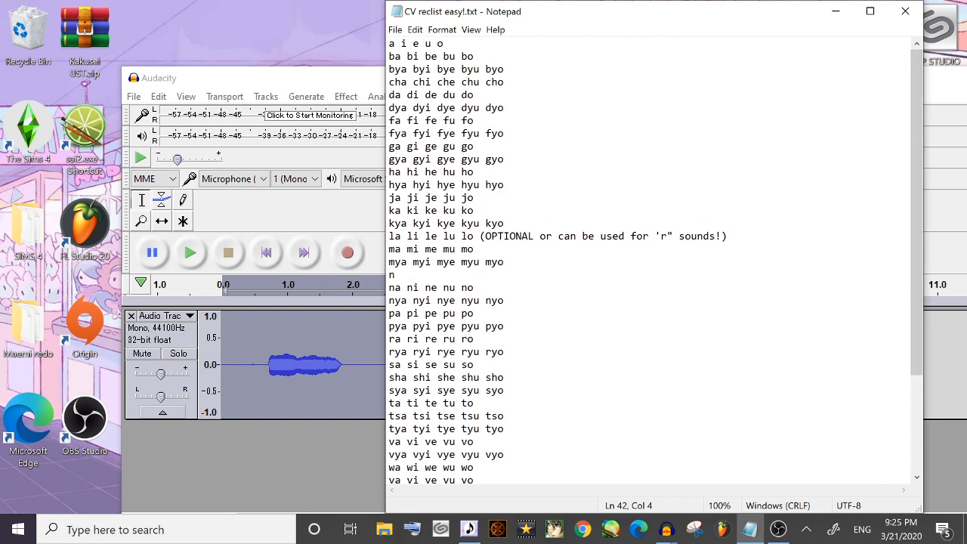
{"action": "left_click_drag", "start_coordinate": [390, 43], "coordinate": [499, 38]}
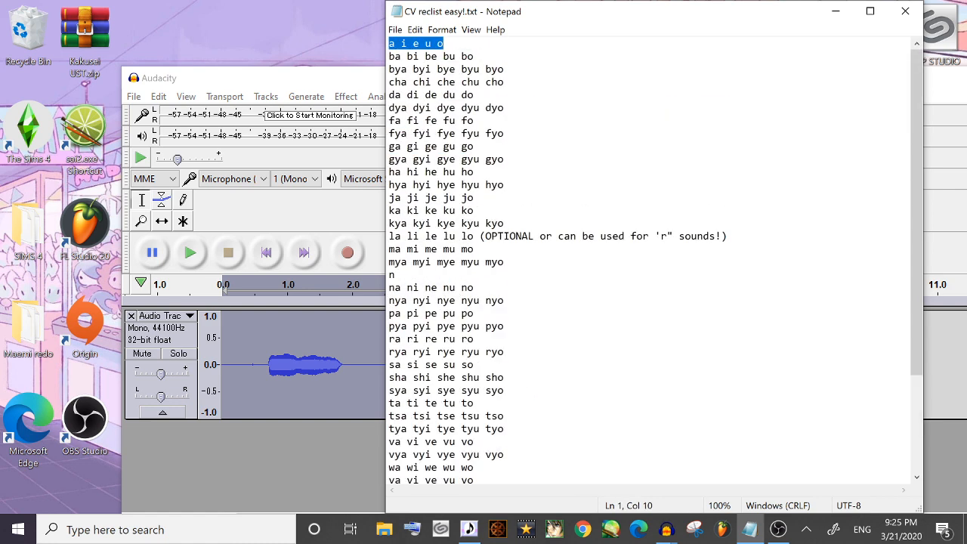
{"action": "mouse_move", "coordinate": [390, 43]}
{"action": "left_mouse_down"}
{"action": "mouse_move", "coordinate": [505, 133]}
{"action": "mouse_move", "coordinate": [475, 56]}
{"action": "mouse_move", "coordinate": [374, 33]}
{"action": "left_mouse_up"}
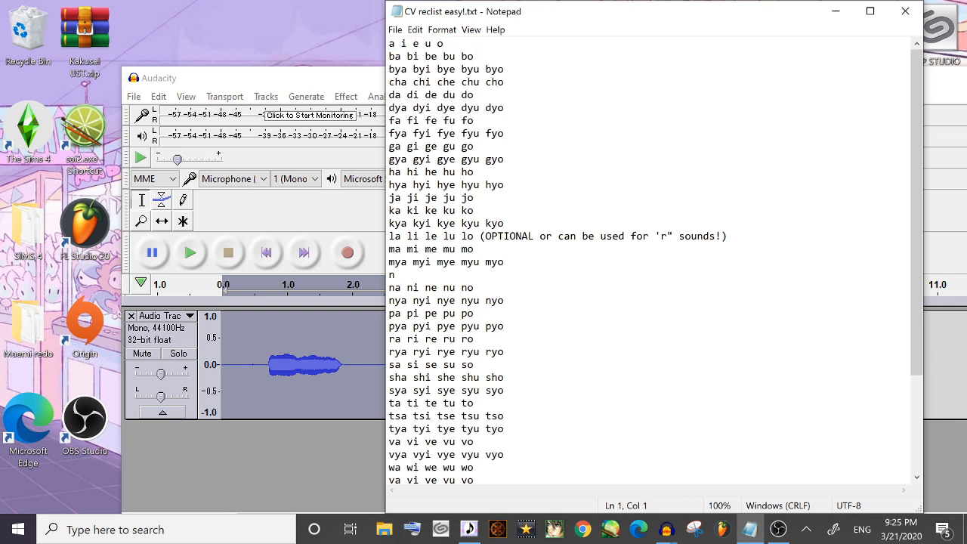
{"action": "left_click", "coordinate": [384, 529]}
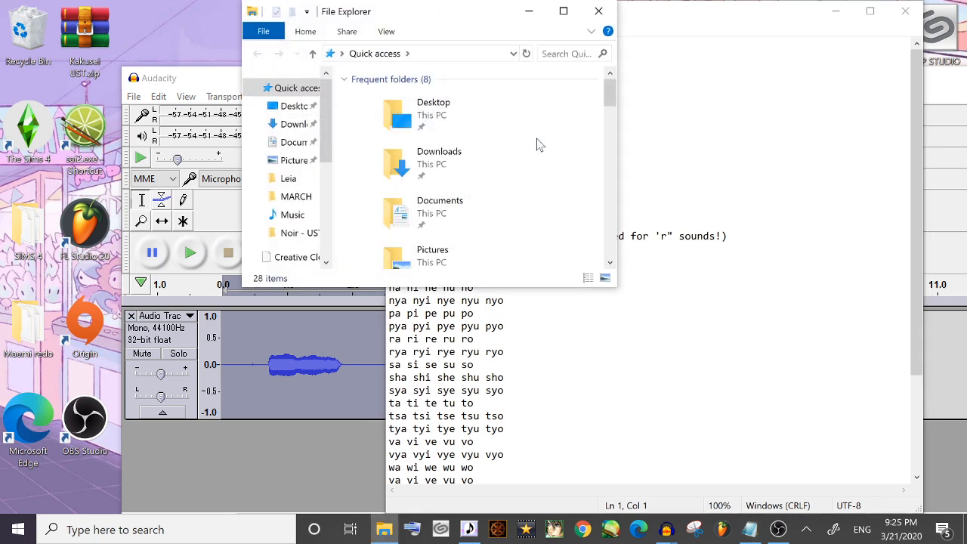
{"action": "left_click", "coordinate": [482, 202]}
{"action": "left_click_drag", "start_coordinate": [448, 229], "coordinate": [452, 216]}
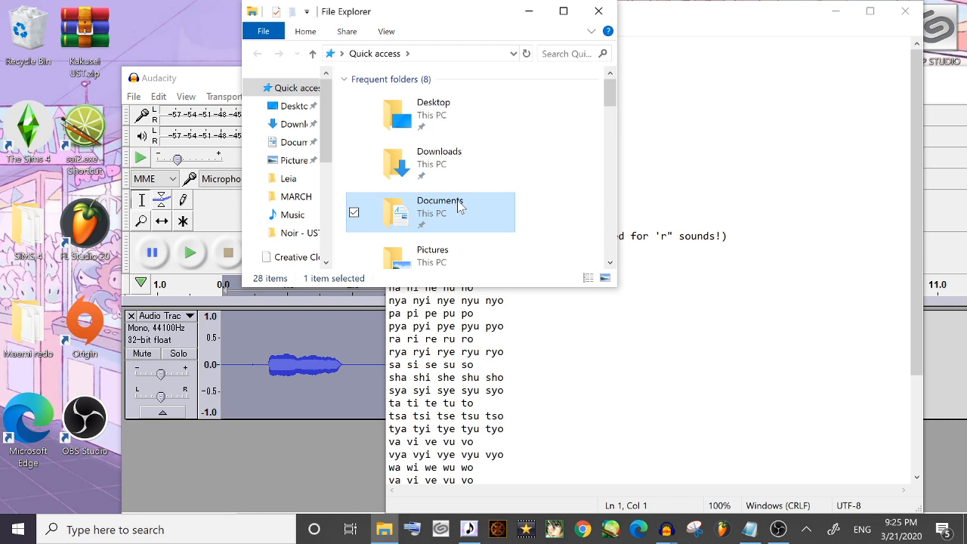
{"action": "left_click_drag", "start_coordinate": [463, 198], "coordinate": [442, 212]}
{"action": "double_click", "coordinate": [446, 215]}
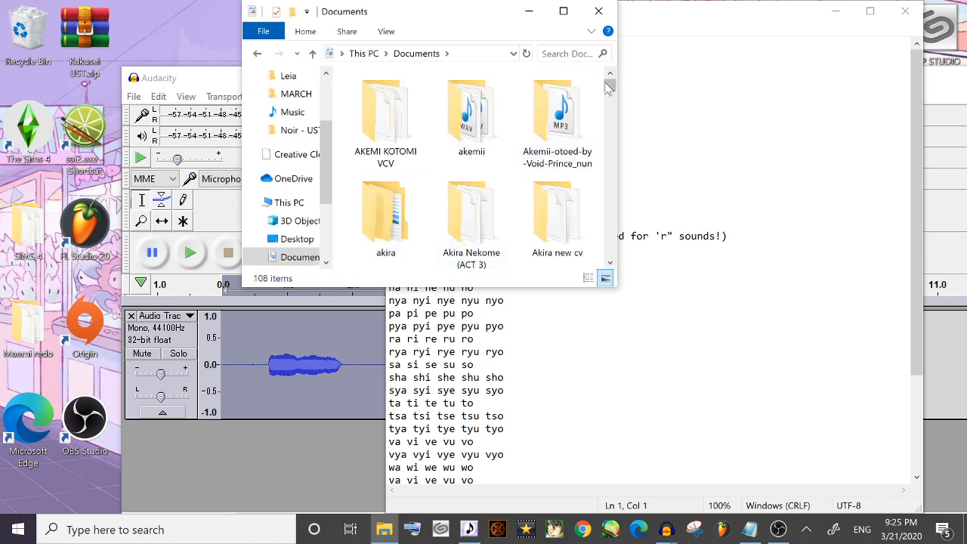
{"action": "mouse_move", "coordinate": [609, 86]}
{"action": "left_mouse_down"}
{"action": "mouse_move", "coordinate": [618, 225]}
{"action": "mouse_move", "coordinate": [609, 274]}
{"action": "mouse_move", "coordinate": [611, 189]}
{"action": "mouse_move", "coordinate": [609, 253]}
{"action": "mouse_move", "coordinate": [597, 151]}
{"action": "mouse_move", "coordinate": [609, 85]}
{"action": "mouse_move", "coordinate": [606, 258]}
{"action": "mouse_move", "coordinate": [610, 84]}
{"action": "left_mouse_up"}
{"action": "double_click", "coordinate": [477, 121]}
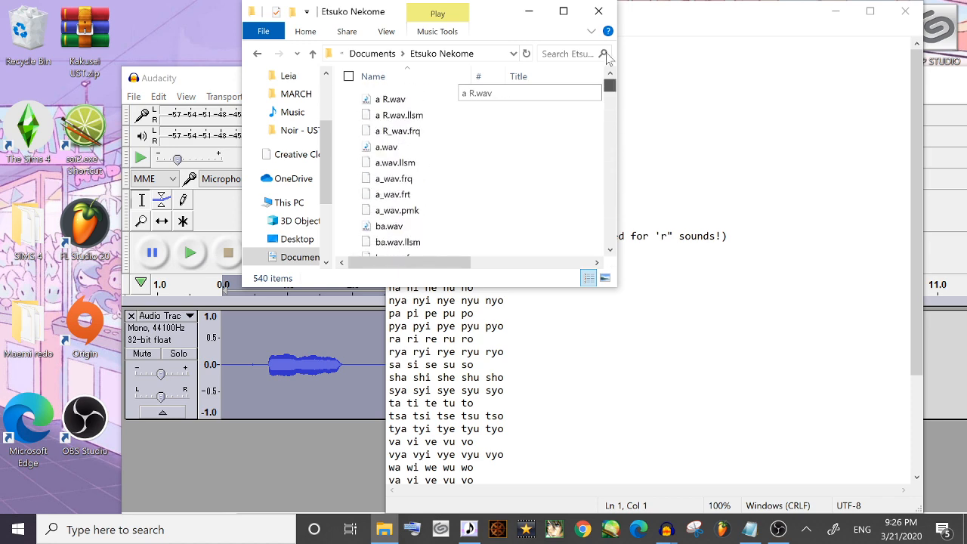
{"action": "left_click", "coordinate": [372, 52]}
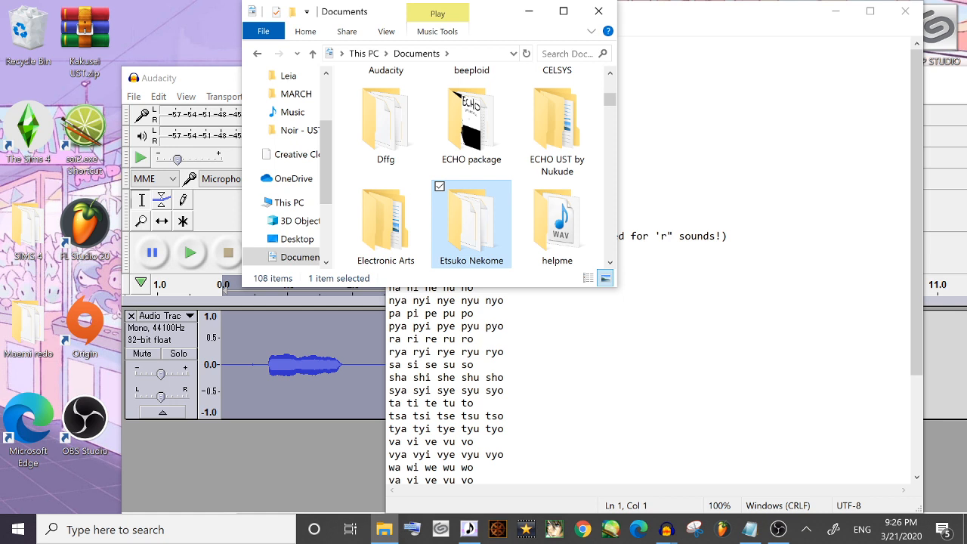
Go back to the reclist and highlight the vowel line and its single syllable a
{"action": "left_click", "coordinate": [528, 11]}
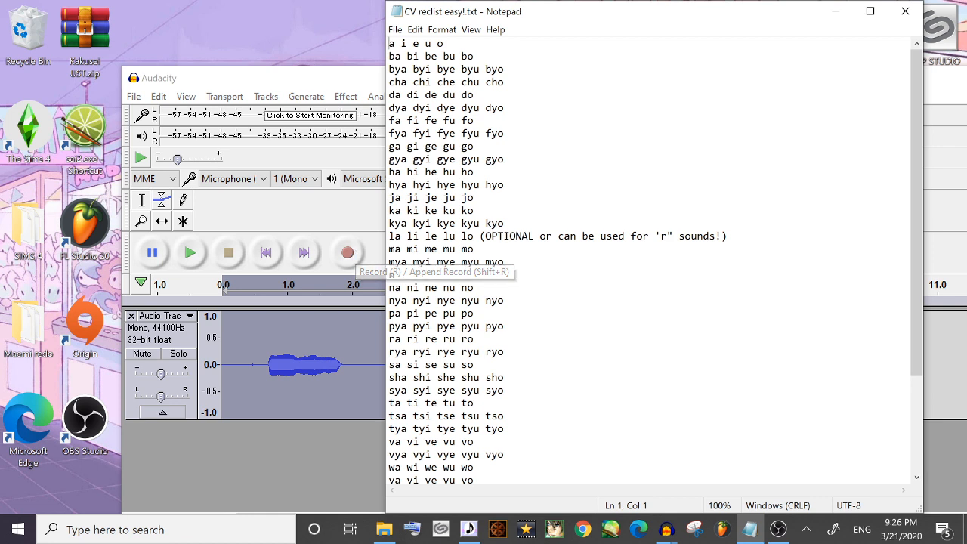
{"action": "left_click_drag", "start_coordinate": [446, 43], "coordinate": [375, 36]}
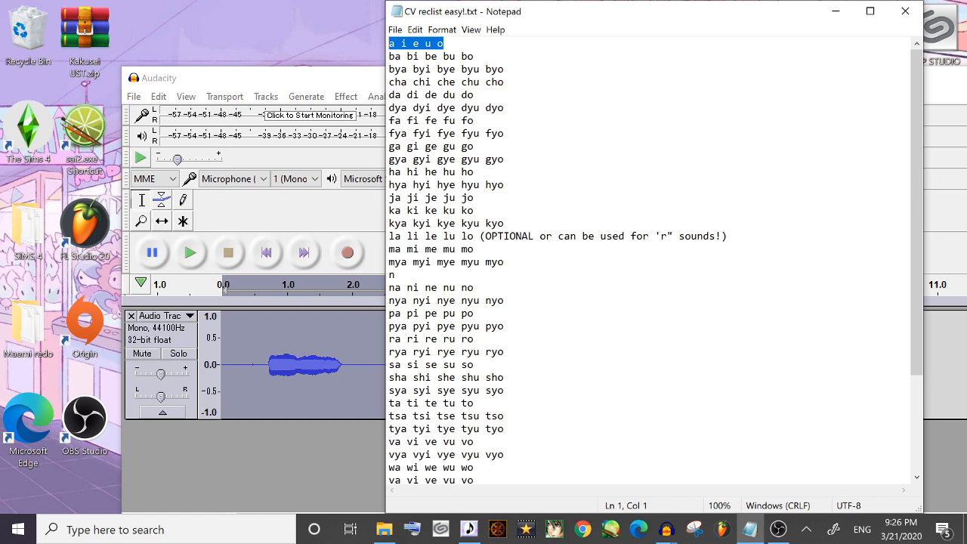
{"action": "left_click_drag", "start_coordinate": [395, 43], "coordinate": [389, 44]}
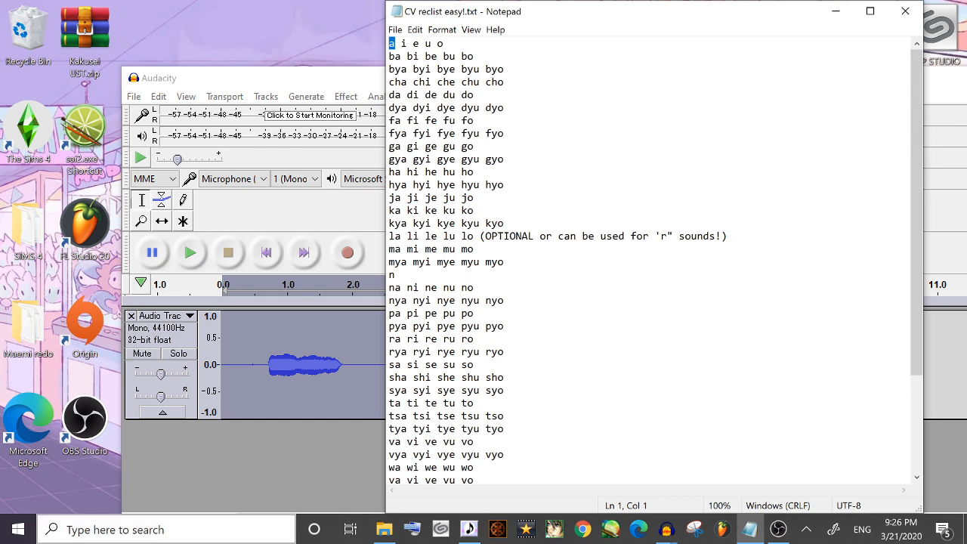
Switch to UTAU, select the notes from ゆ to こ, and open the voice bank settings to view the start of the entry list
{"action": "left_click", "coordinate": [470, 530]}
{"action": "left_click_drag", "start_coordinate": [398, 260], "coordinate": [626, 280]}
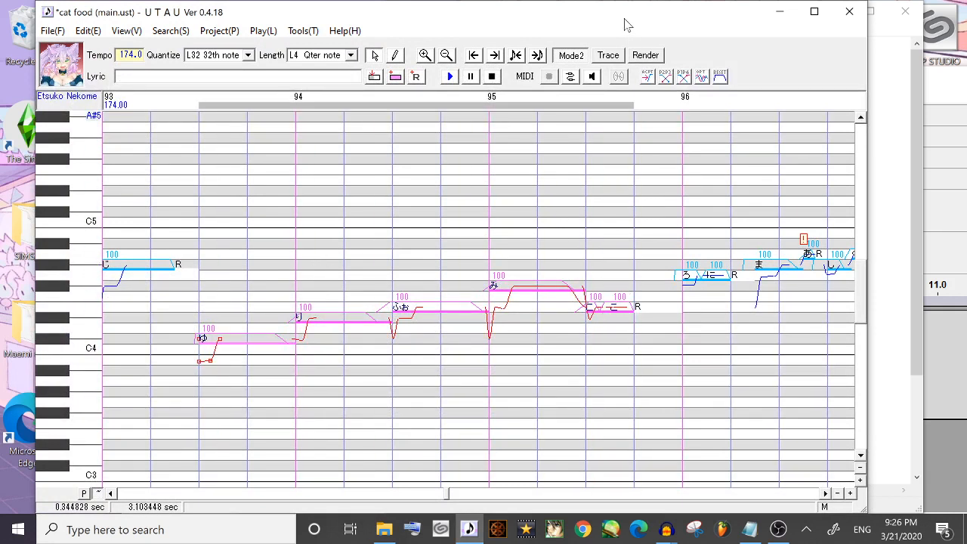
{"action": "left_click_drag", "start_coordinate": [582, 11], "coordinate": [635, 92]}
{"action": "left_click", "coordinate": [421, 111]}
{"action": "left_click", "coordinate": [442, 130]}
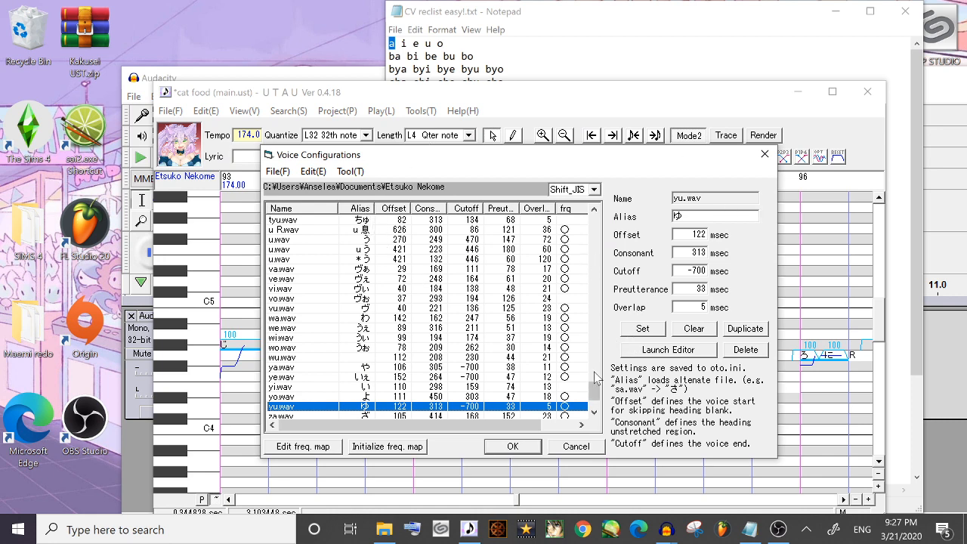
{"action": "left_click_drag", "start_coordinate": [594, 390], "coordinate": [593, 221]}
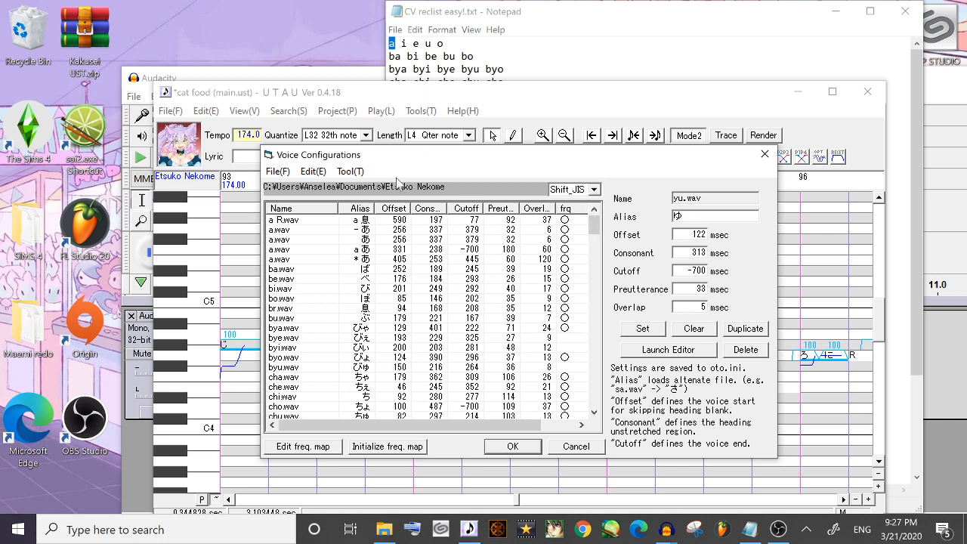
Highlight the alias of the yu.wav entry and view the available keyboard input languages
{"action": "double_click", "coordinate": [678, 216]}
{"action": "double_click", "coordinate": [678, 198]}
{"action": "left_click_drag", "start_coordinate": [703, 198], "coordinate": [673, 216]}
{"action": "left_click", "coordinate": [864, 537]}
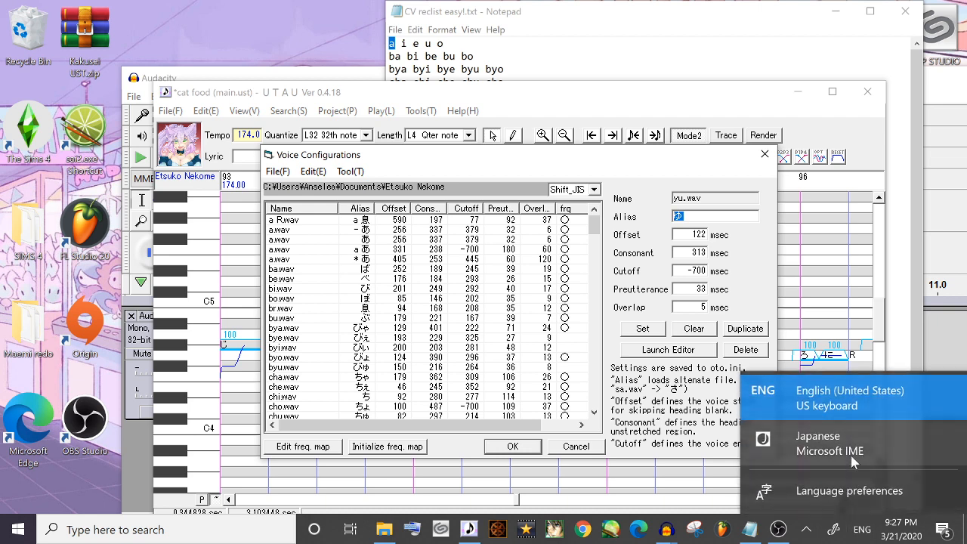
{"action": "left_click", "coordinate": [709, 218]}
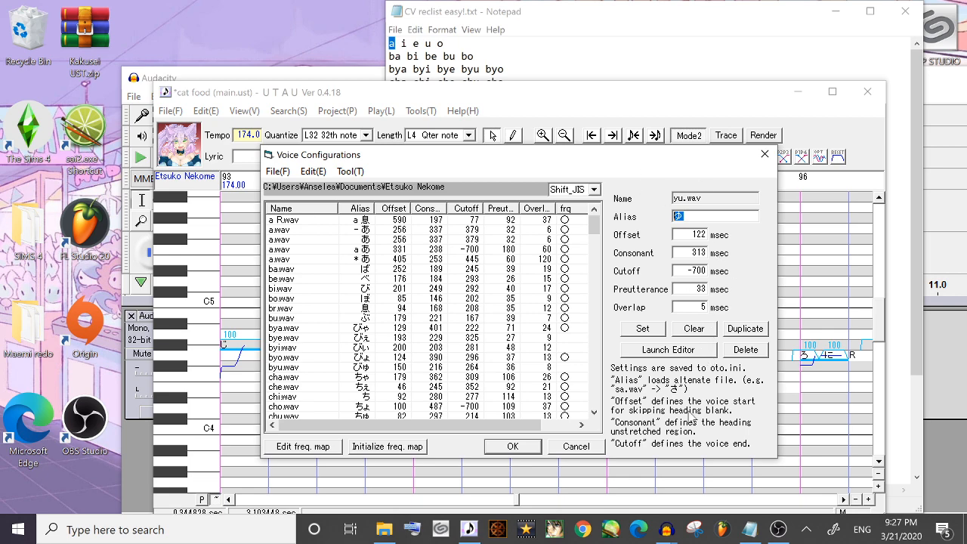
Move the Voice Configurations window higher and compare the file name and alias of the yu.wav entry
{"action": "left_click_drag", "start_coordinate": [646, 161], "coordinate": [609, 78]}
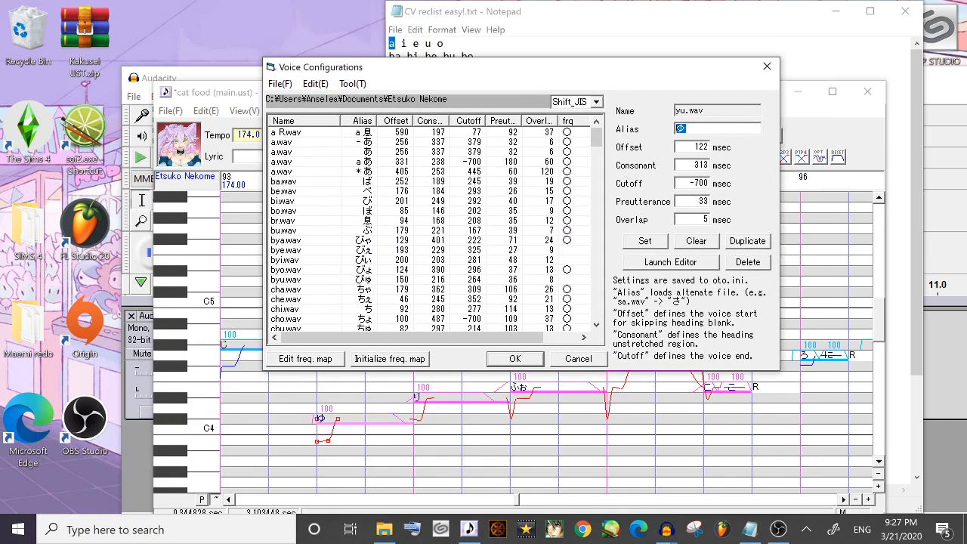
{"action": "left_click", "coordinate": [678, 110]}
{"action": "left_click_drag", "start_coordinate": [686, 111], "coordinate": [675, 111]}
{"action": "key", "text": "Tab"}
{"action": "left_click", "coordinate": [678, 129]}
Examine the yu.wav waveform and its timing markers in a widened voice configuration editor, and close the editor
{"action": "left_click", "coordinate": [707, 265]}
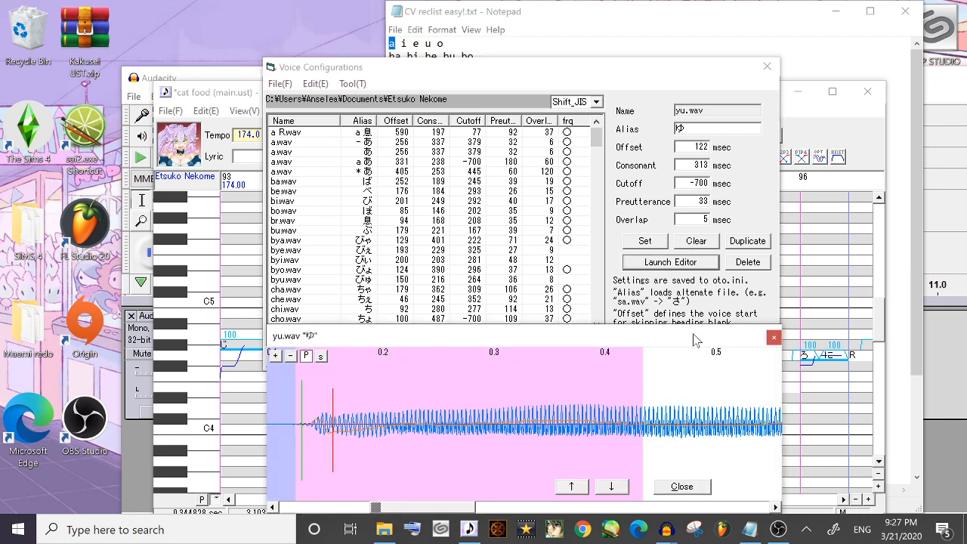
{"action": "left_click_drag", "start_coordinate": [690, 341], "coordinate": [620, 104]}
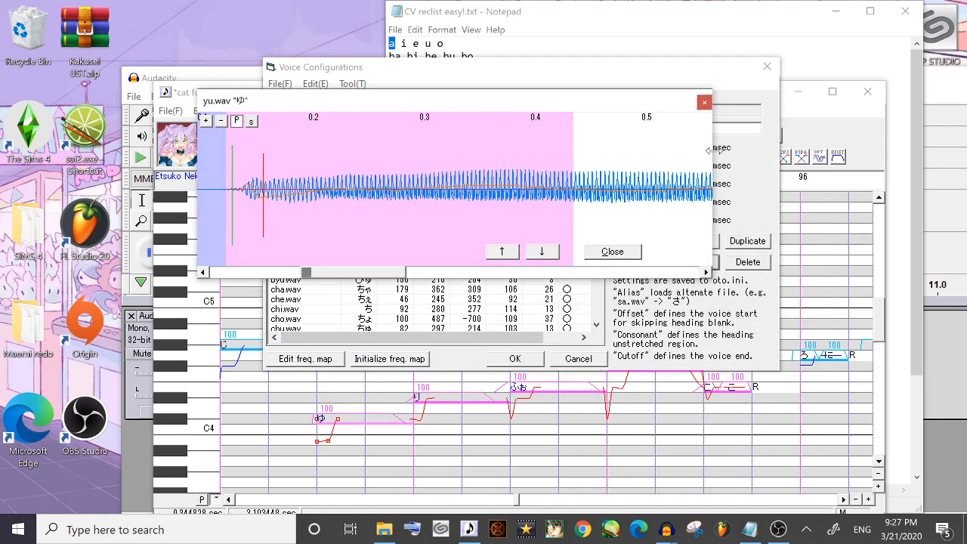
{"action": "left_click_drag", "start_coordinate": [711, 155], "coordinate": [913, 151]}
{"action": "left_click_drag", "start_coordinate": [499, 274], "coordinate": [470, 234]}
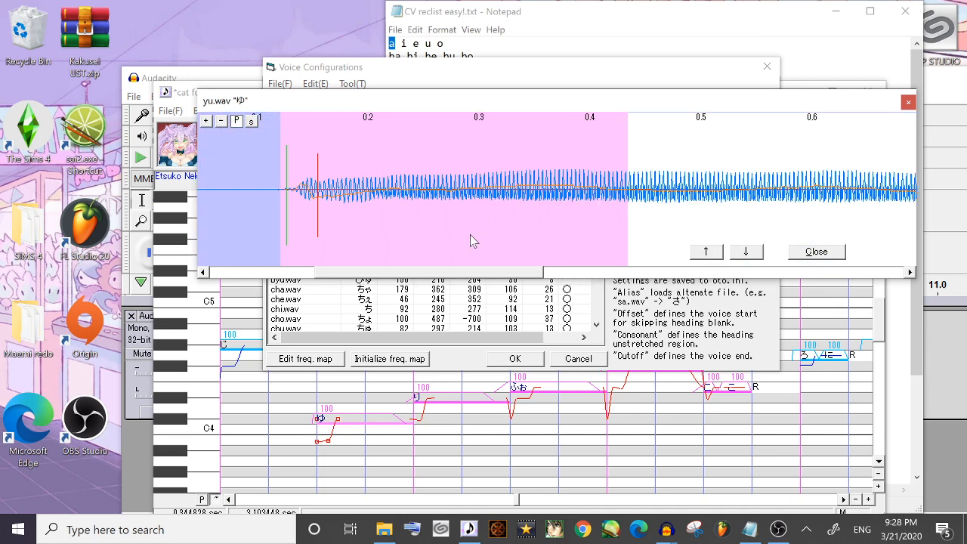
{"action": "left_click", "coordinate": [908, 102]}
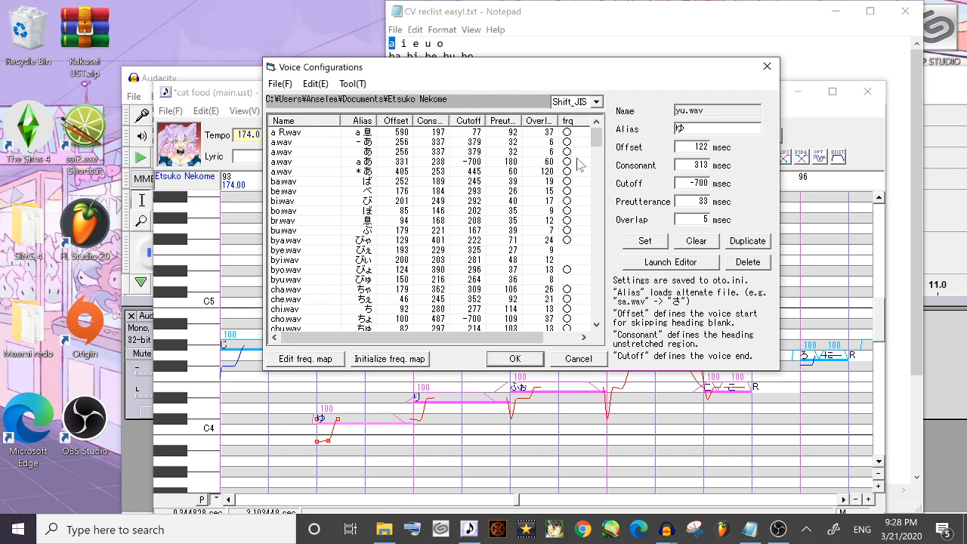
Examine the whole br.wav breath waveform in the voice configuration editor, and close the editor and the voice bank settings
{"action": "left_click", "coordinate": [278, 220]}
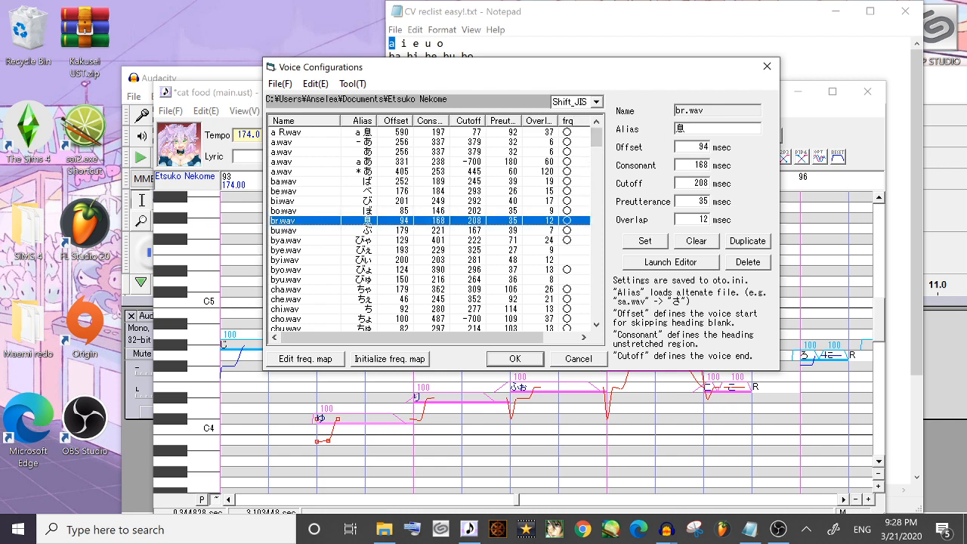
{"action": "left_click", "coordinate": [675, 263]}
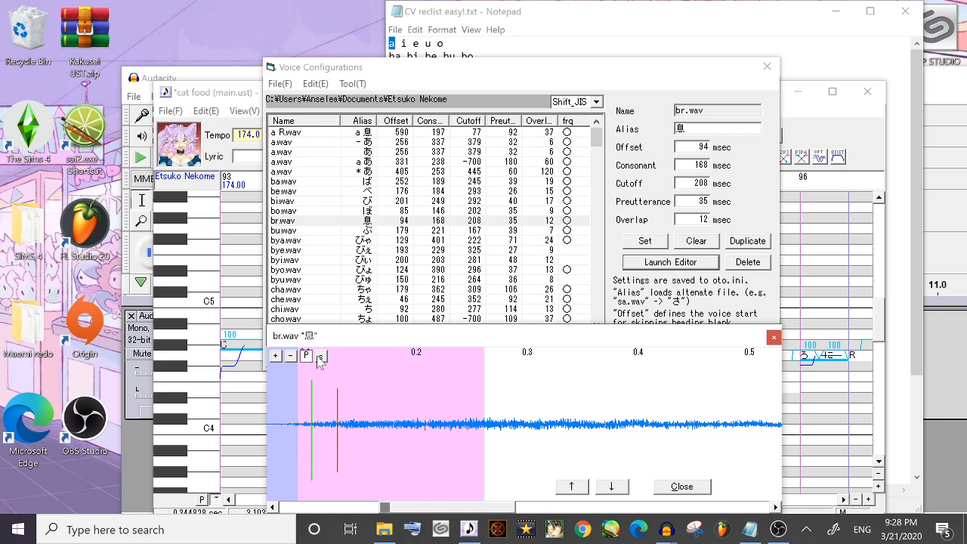
{"action": "left_click", "coordinate": [291, 357]}
{"action": "left_click", "coordinate": [292, 356]}
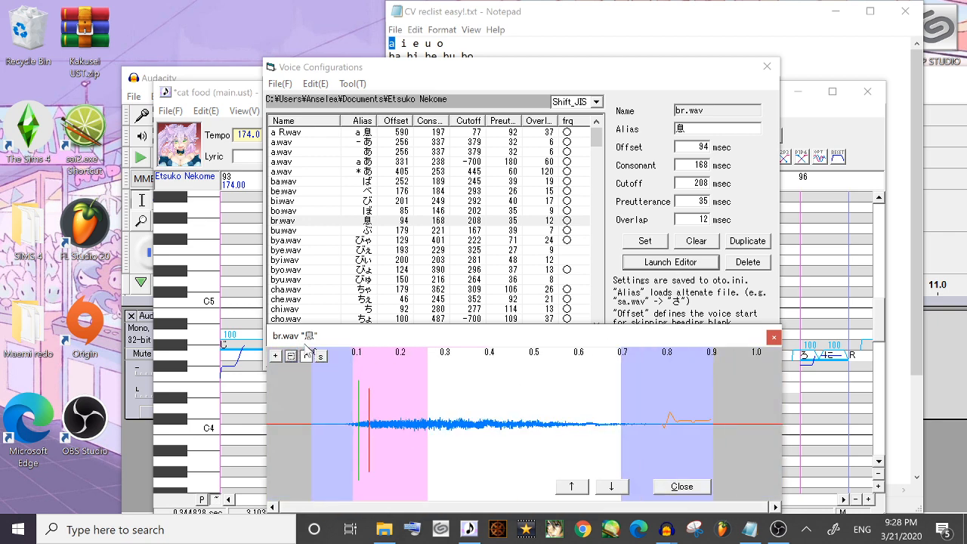
{"action": "left_click", "coordinate": [774, 337]}
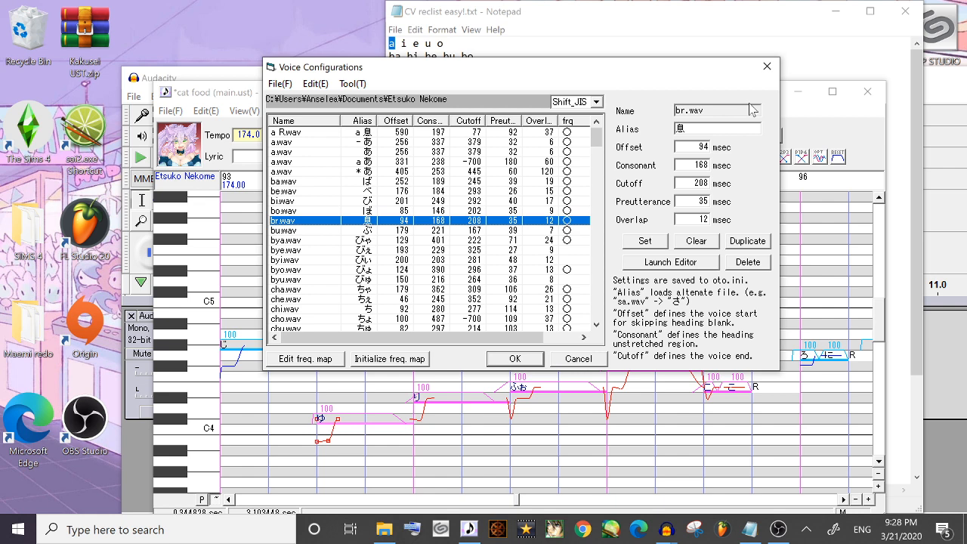
{"action": "left_click", "coordinate": [767, 67]}
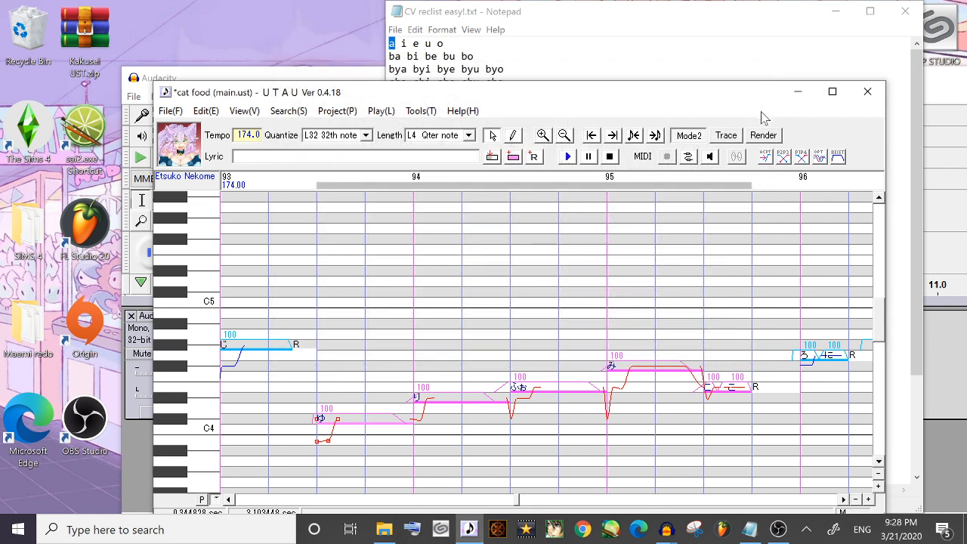
Minimize UTAU and review the reclist from the vowels to the end breaths and back to the beginning
{"action": "left_click", "coordinate": [797, 91]}
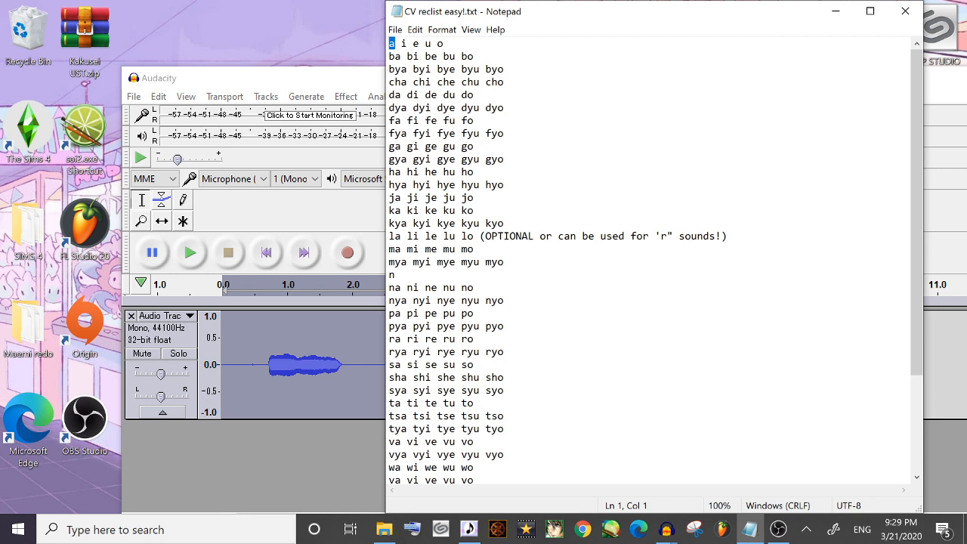
{"action": "left_click_drag", "start_coordinate": [919, 340], "coordinate": [915, 299]}
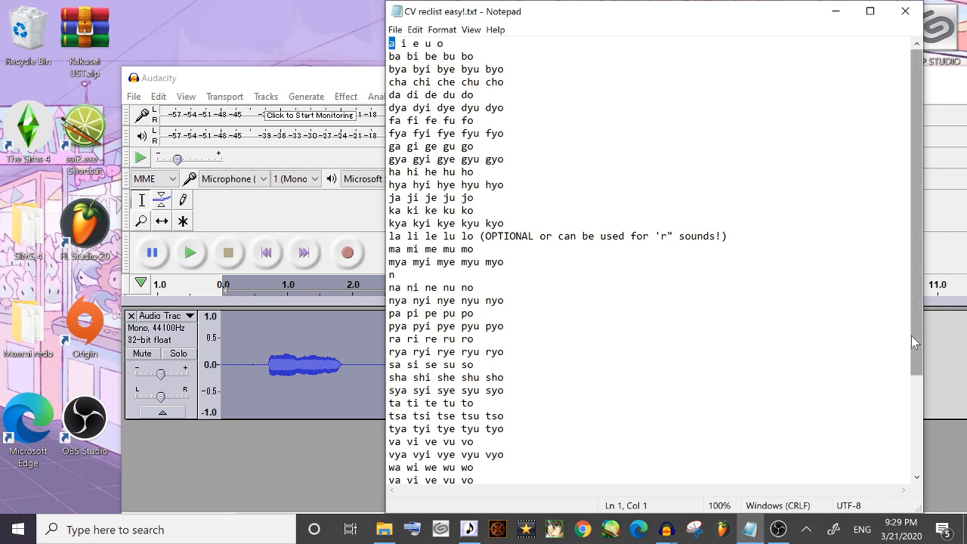
{"action": "left_click_drag", "start_coordinate": [915, 298], "coordinate": [918, 444]}
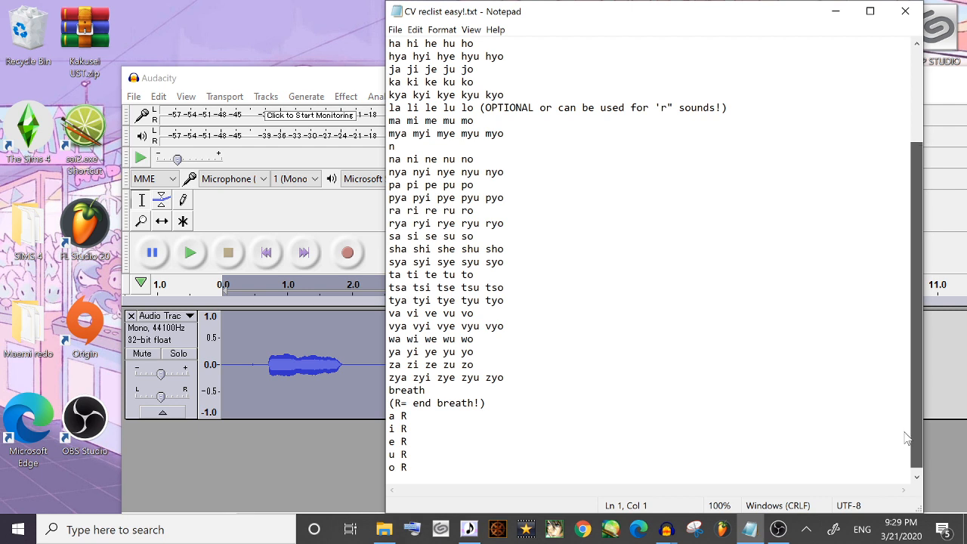
{"action": "left_click_drag", "start_coordinate": [916, 444], "coordinate": [944, 314]}
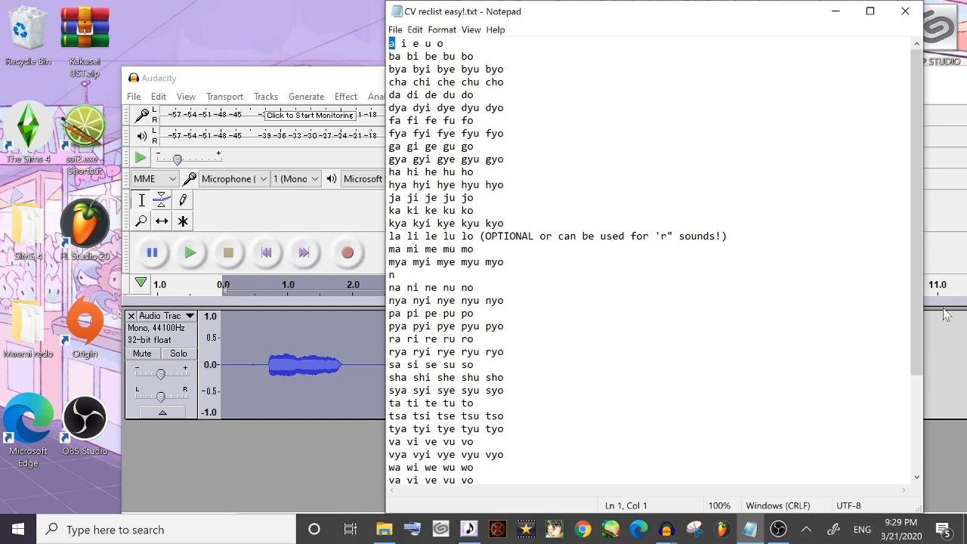
Bring up UTAU, return to the reclist, and review its final breath and end-breath lines
{"action": "left_click", "coordinate": [470, 532]}
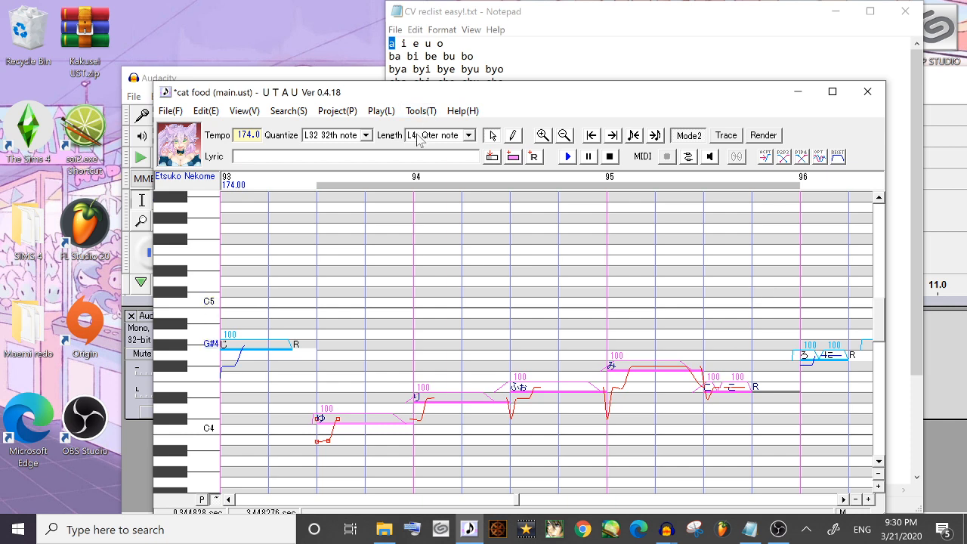
{"action": "left_click", "coordinate": [508, 10]}
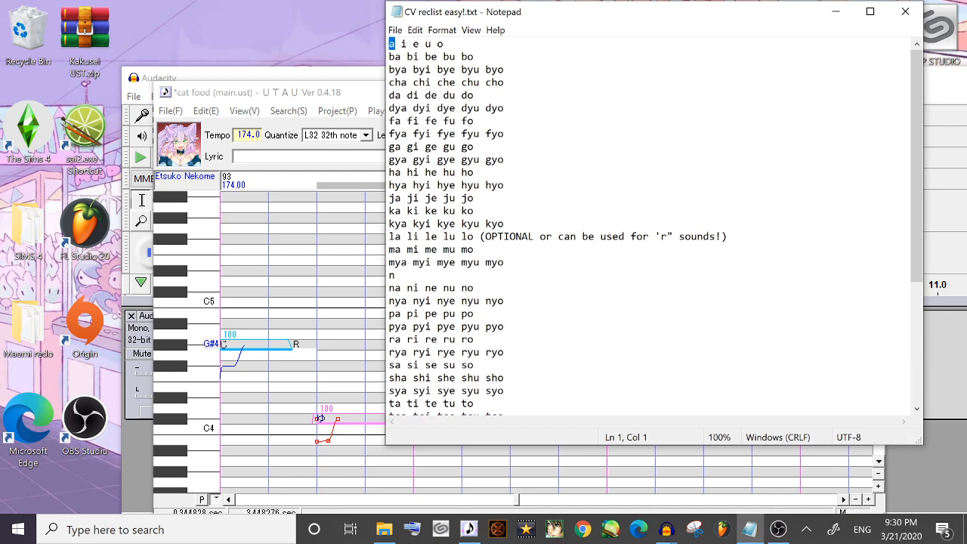
{"action": "left_click_drag", "start_coordinate": [916, 187], "coordinate": [917, 308]}
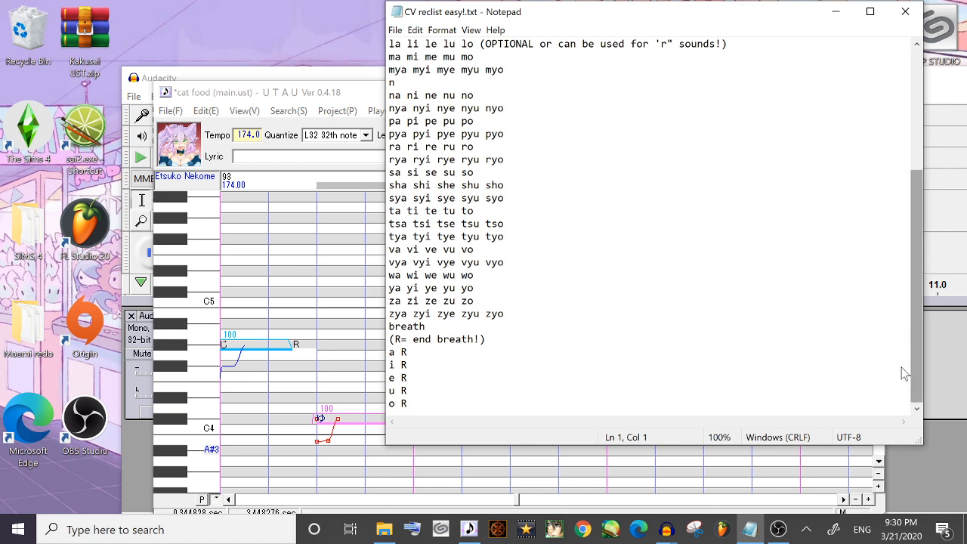
Return to the beginning of the reclist, switch to Audacity, and select the silence before the recorded sound, about 0.592 seconds from the track's start
{"action": "left_click_drag", "start_coordinate": [915, 325], "coordinate": [886, 97]}
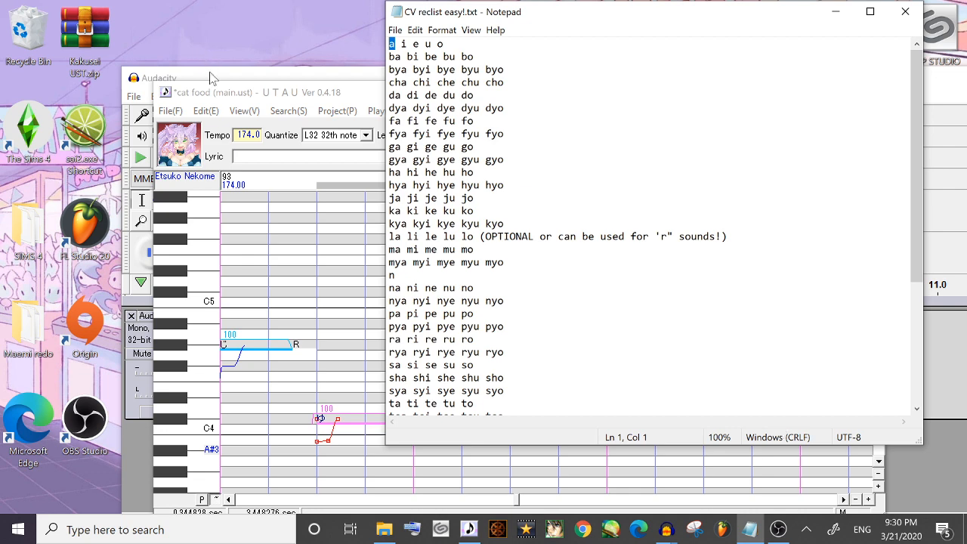
{"action": "left_click_drag", "start_coordinate": [213, 79], "coordinate": [248, 24]}
{"action": "left_click_drag", "start_coordinate": [296, 305], "coordinate": [256, 295]}
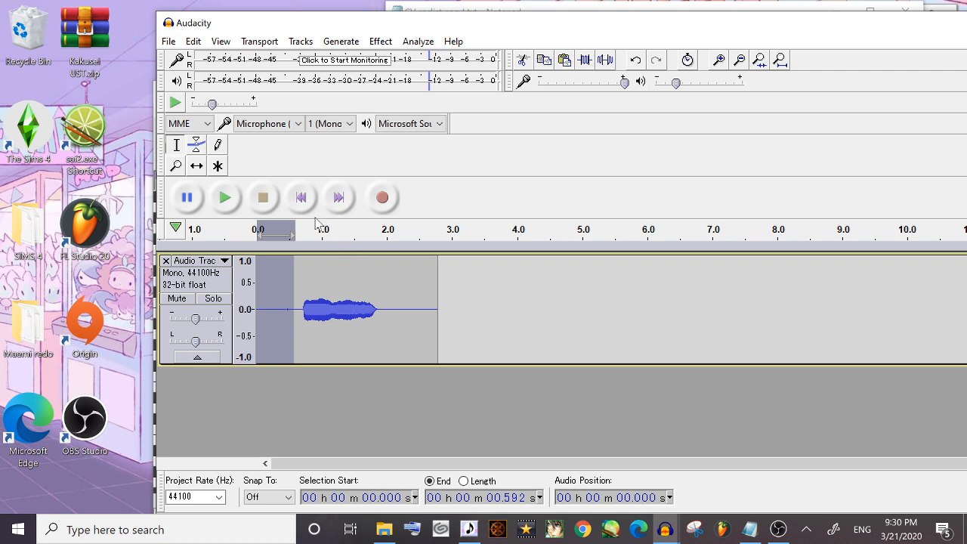
Mark the recorded sound with varying amounts of surrounding silence, ending with a selection from 0 to about 2.566 seconds
{"action": "mouse_move", "coordinate": [290, 327]}
{"action": "left_mouse_down"}
{"action": "mouse_move", "coordinate": [412, 323]}
{"action": "mouse_move", "coordinate": [350, 327]}
{"action": "mouse_move", "coordinate": [381, 327]}
{"action": "left_mouse_up"}
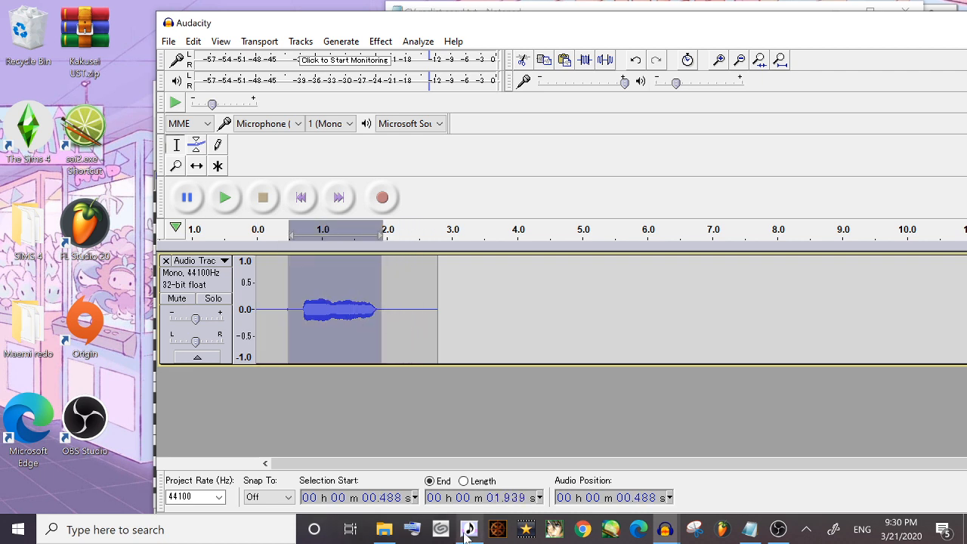
{"action": "left_click_drag", "start_coordinate": [298, 317], "coordinate": [371, 332]}
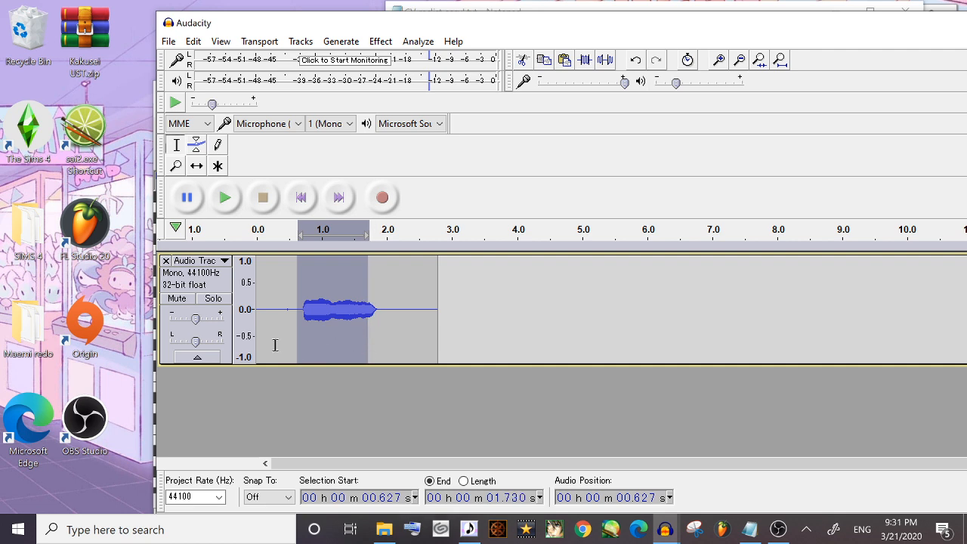
{"action": "left_click_drag", "start_coordinate": [285, 339], "coordinate": [401, 337]}
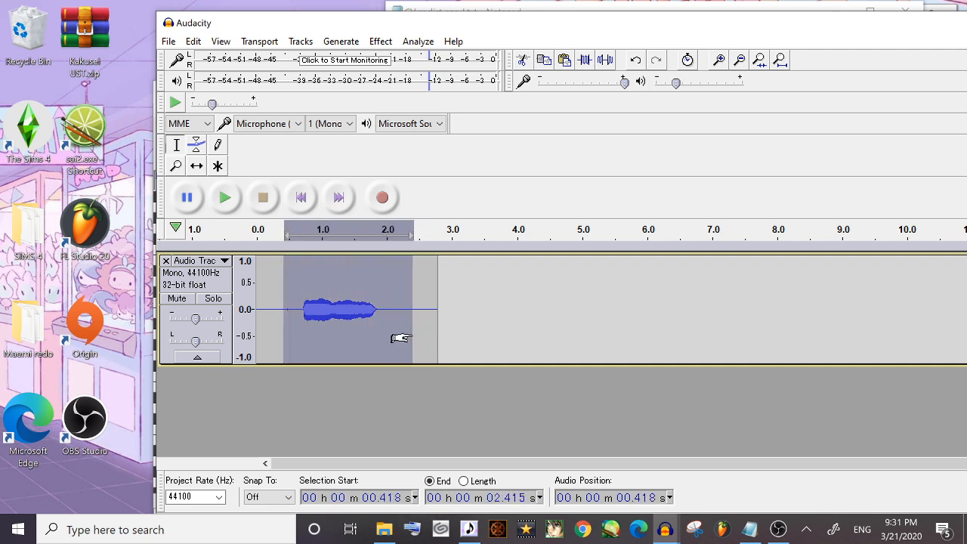
{"action": "left_click_drag", "start_coordinate": [257, 334], "coordinate": [419, 337]}
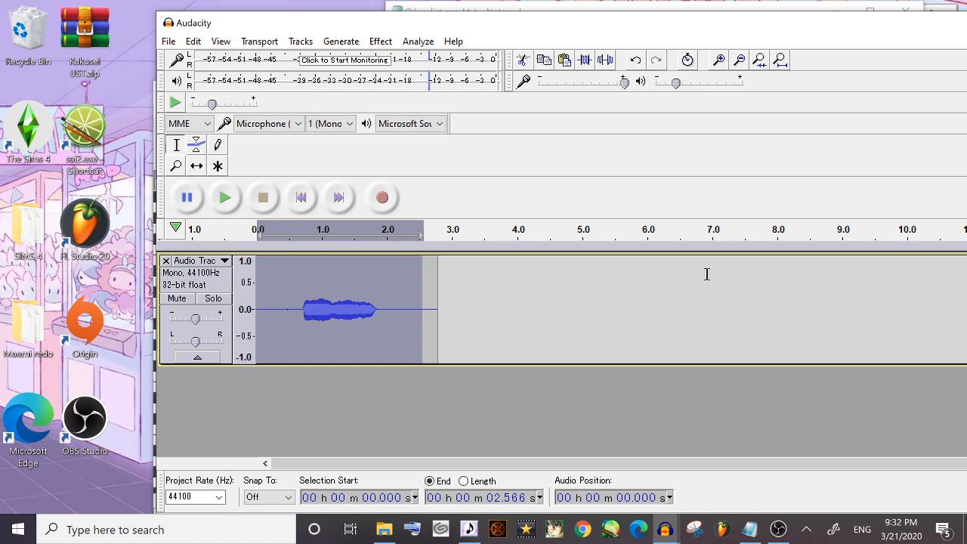
Minimize the Audacity window and the reclist so that only UTAU remains on the desktop
{"action": "left_click_drag", "start_coordinate": [871, 25], "coordinate": [648, 360]}
{"action": "left_click", "coordinate": [790, 356]}
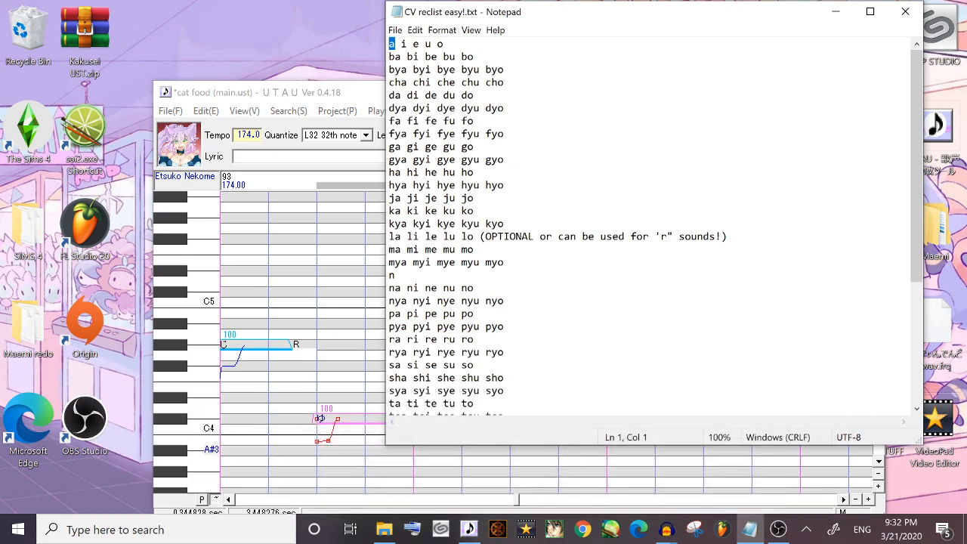
{"action": "left_click", "coordinate": [836, 12]}
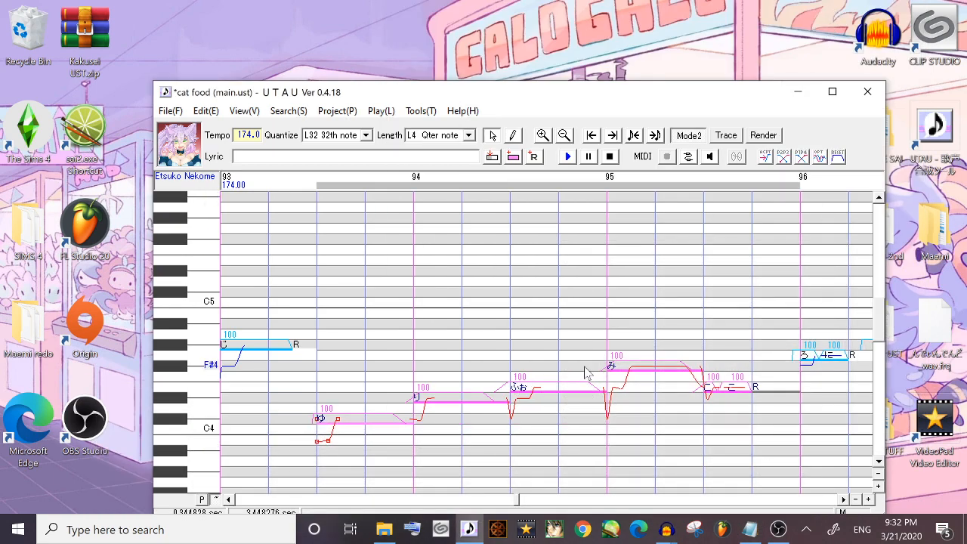
Reposition the UTAU window near the middle of the desktop and extend the piano roll's note selection through measure 105
{"action": "left_click_drag", "start_coordinate": [786, 96], "coordinate": [715, 76]}
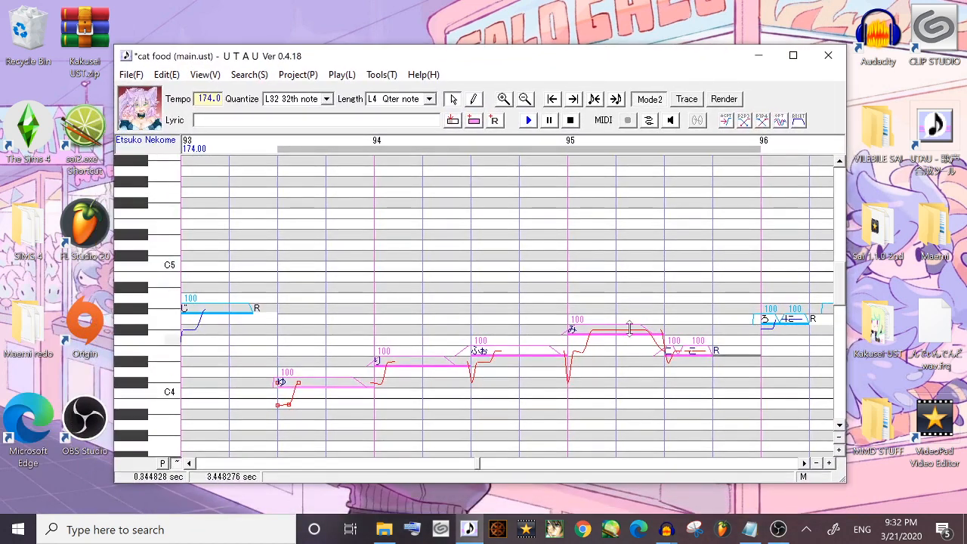
{"action": "left_click_drag", "start_coordinate": [687, 277], "coordinate": [766, 215]}
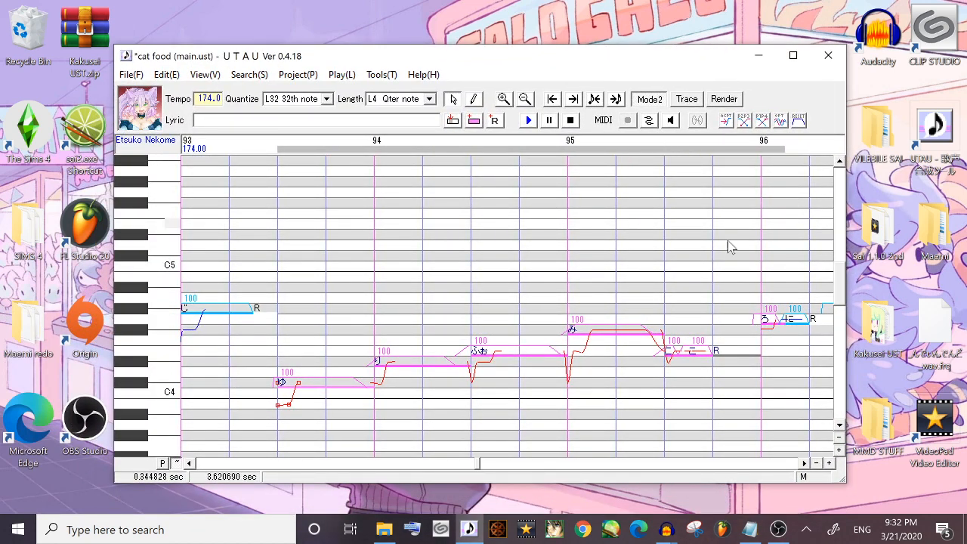
{"action": "left_click_drag", "start_coordinate": [773, 282], "coordinate": [822, 233]}
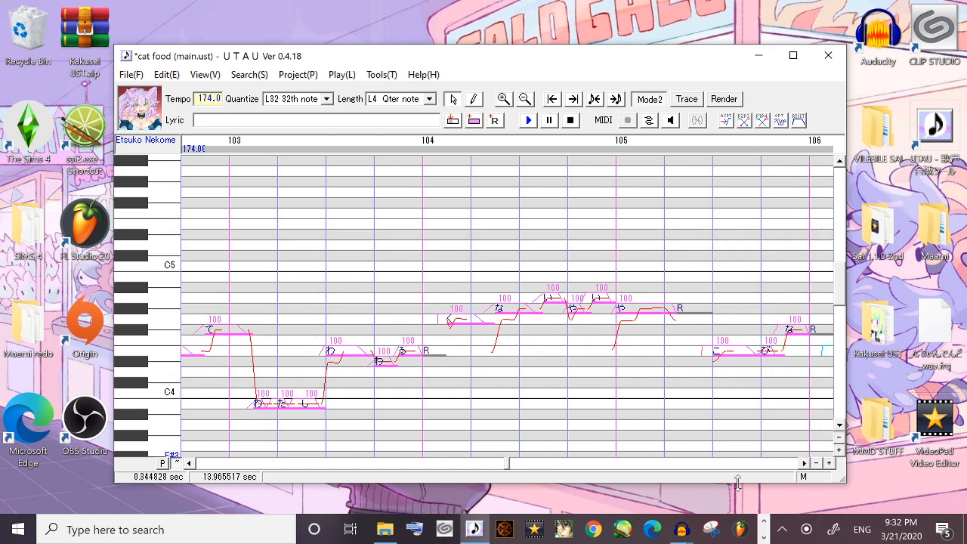
Switch to OBS Studio and bring up its window with the recording controls
{"action": "left_click", "coordinate": [764, 537]}
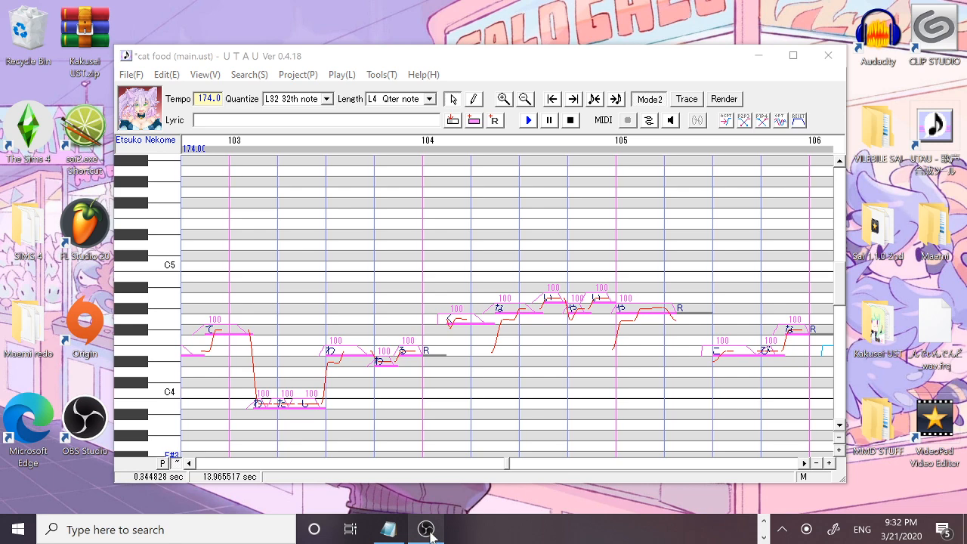
{"action": "left_click", "coordinate": [388, 529]}
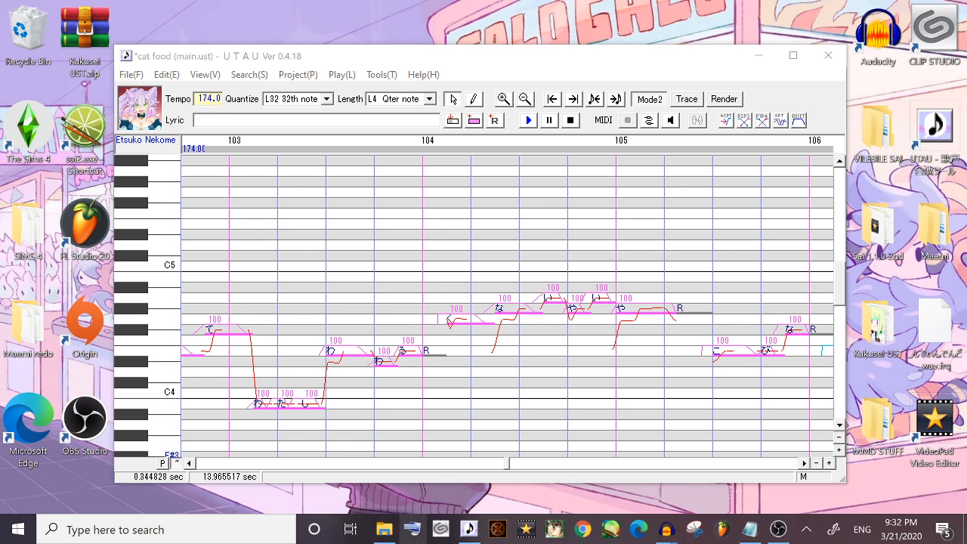
{"action": "left_click", "coordinate": [607, 57]}
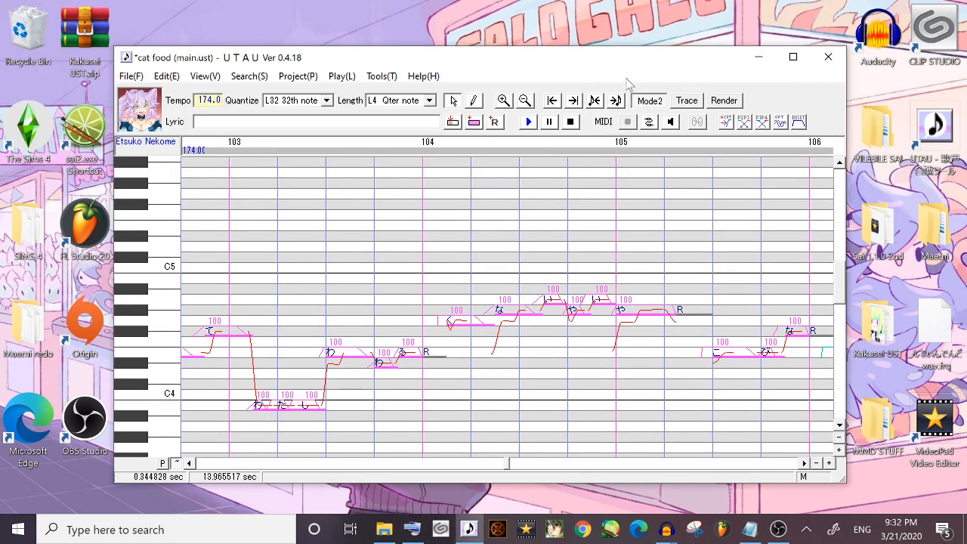
{"action": "left_click", "coordinate": [779, 529]}
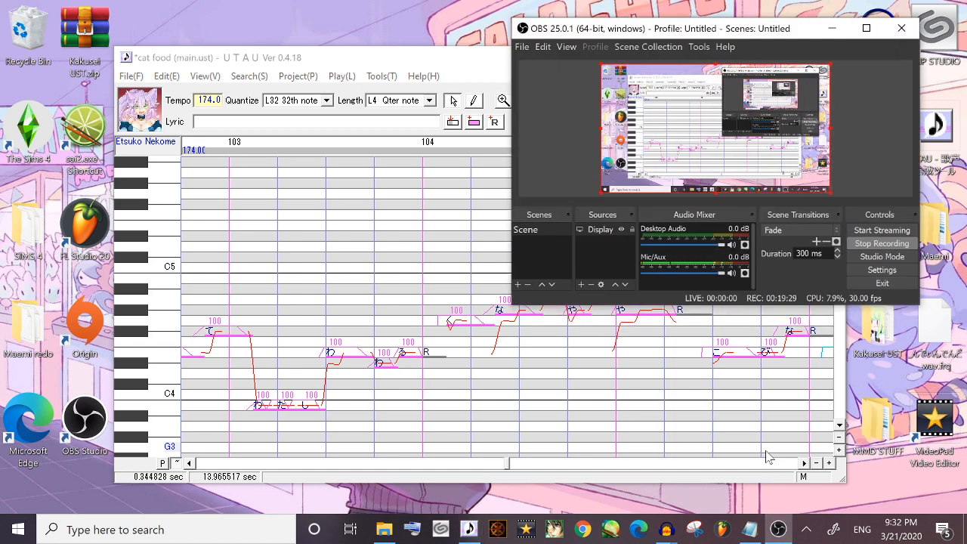